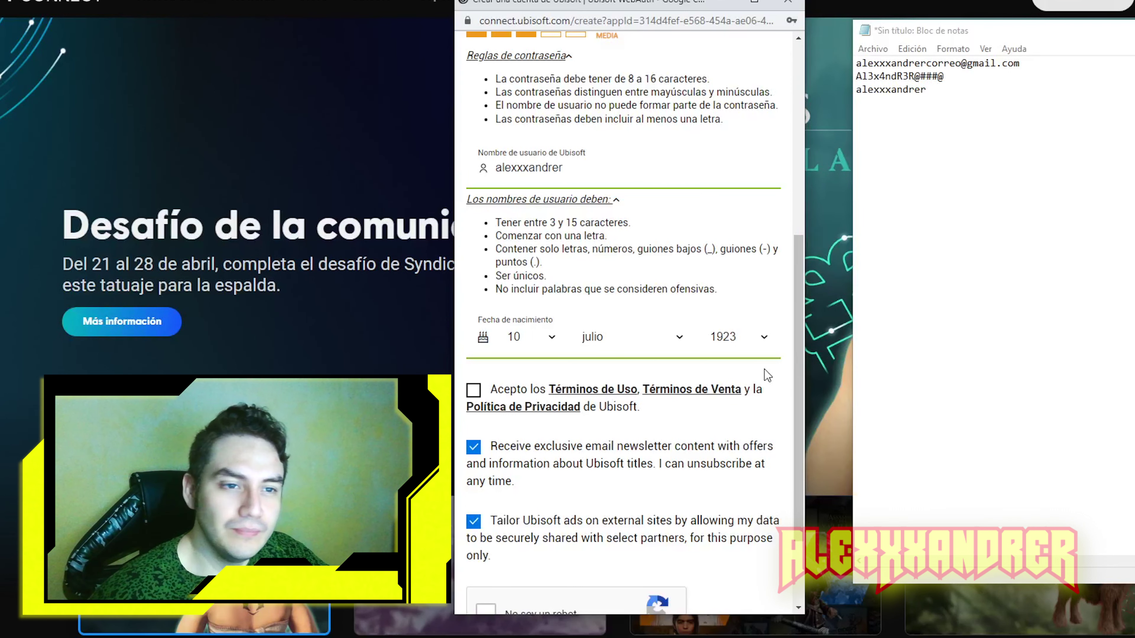
Accept the terms and privacy policy, and open the Términos de Uso, Términos de Venta and Política de Privacidad in separate tabs.
scroll(625, 371, down, 2)
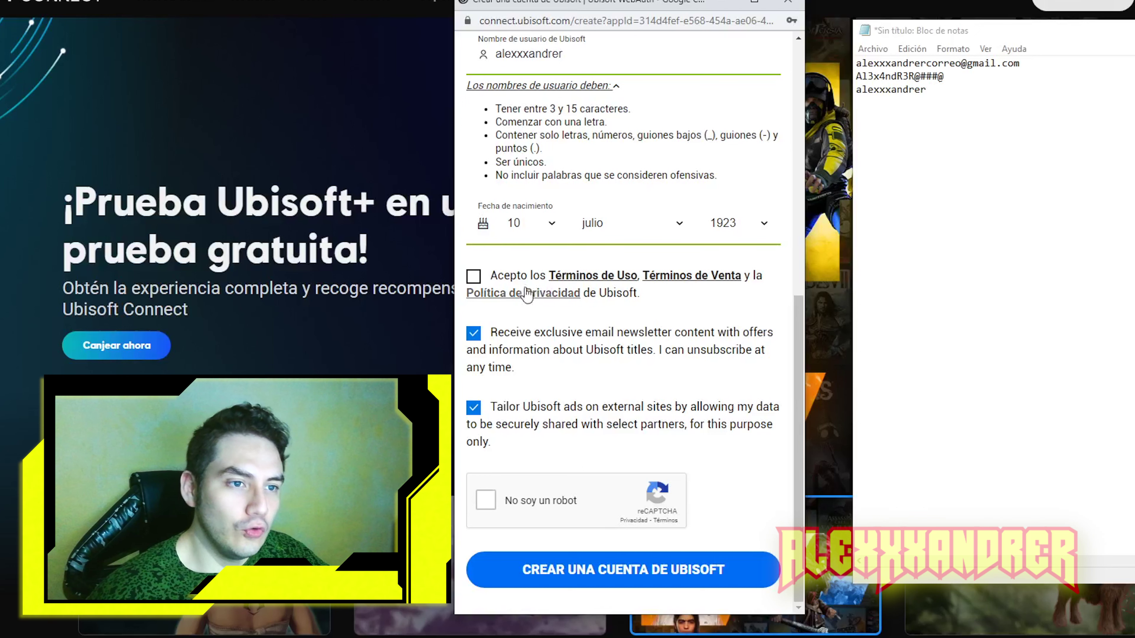
click(478, 277)
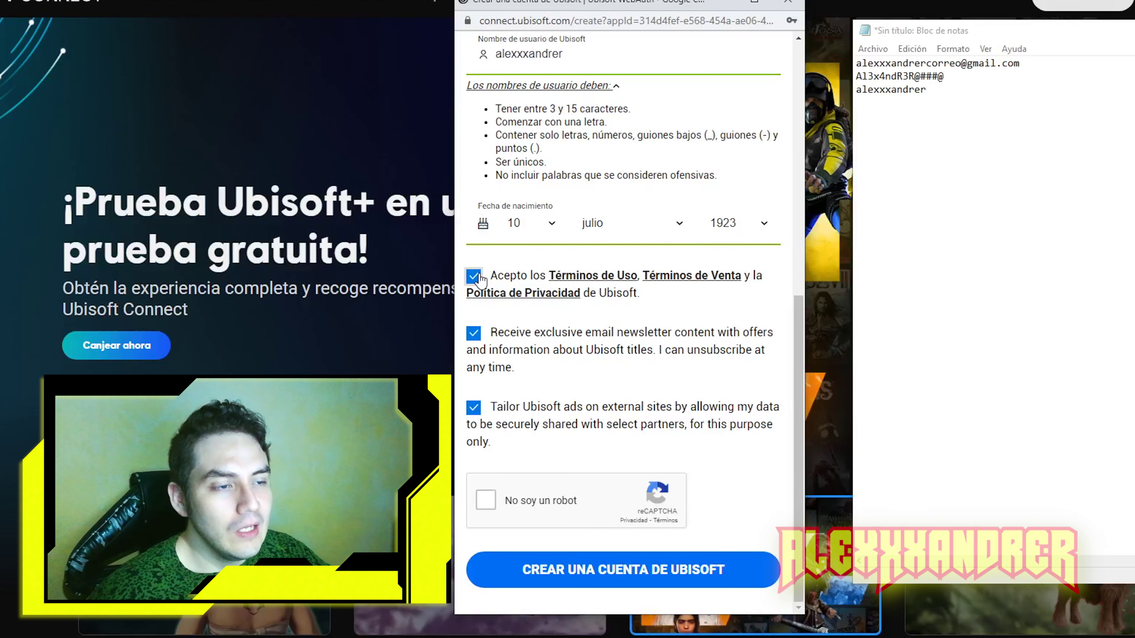
right_click(595, 278)
click(648, 291)
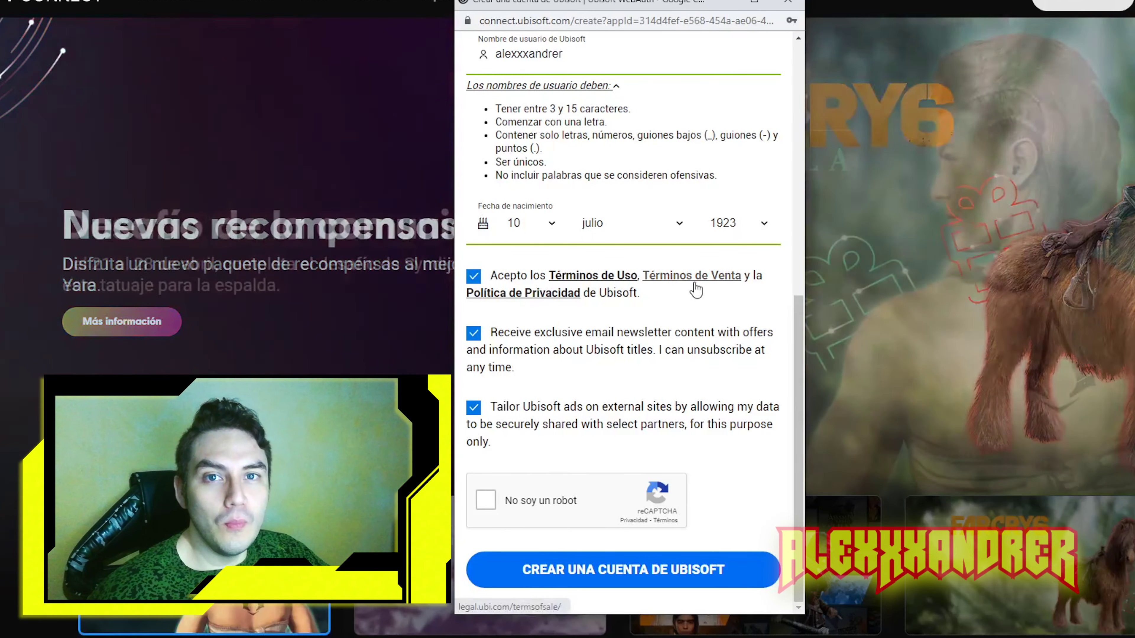
right_click(695, 280)
click(729, 295)
key(alt+Tab)
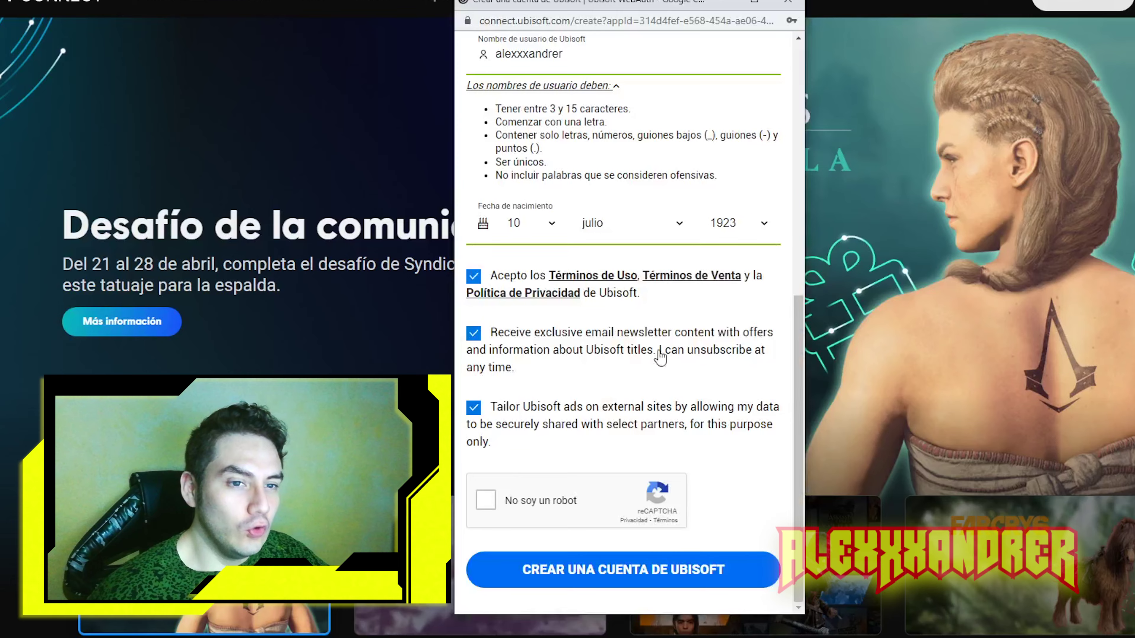
right_click(549, 304)
click(593, 317)
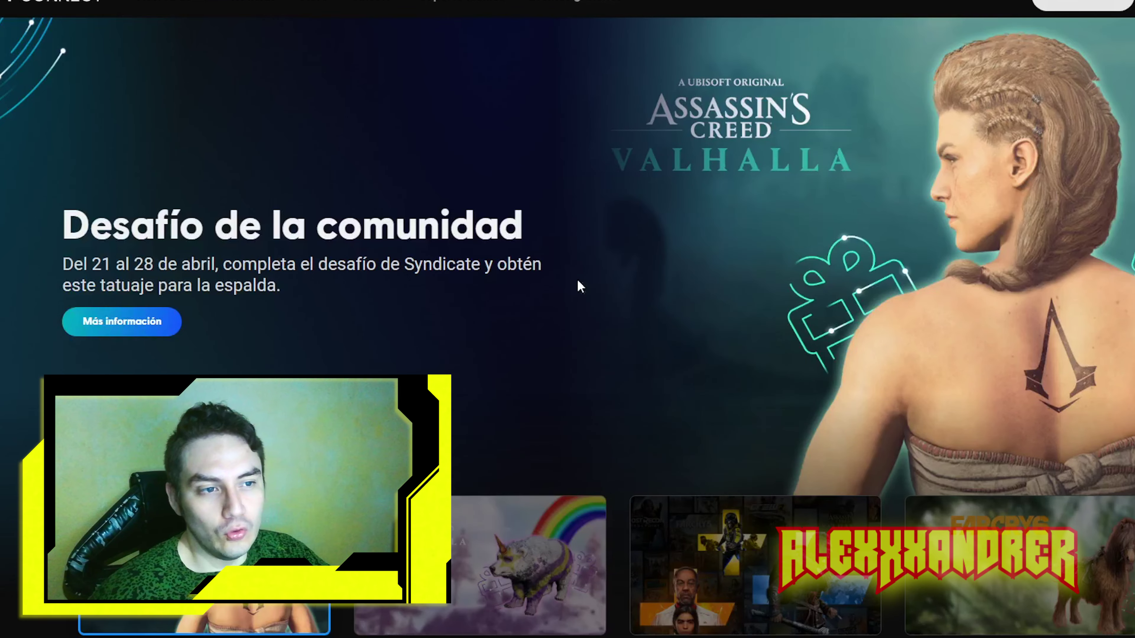
Look through Ubisoft's terms of use, terms of sale and privacy policy to the end of each document.
key(alt+Tab)
scroll(593, 163, down, 10)
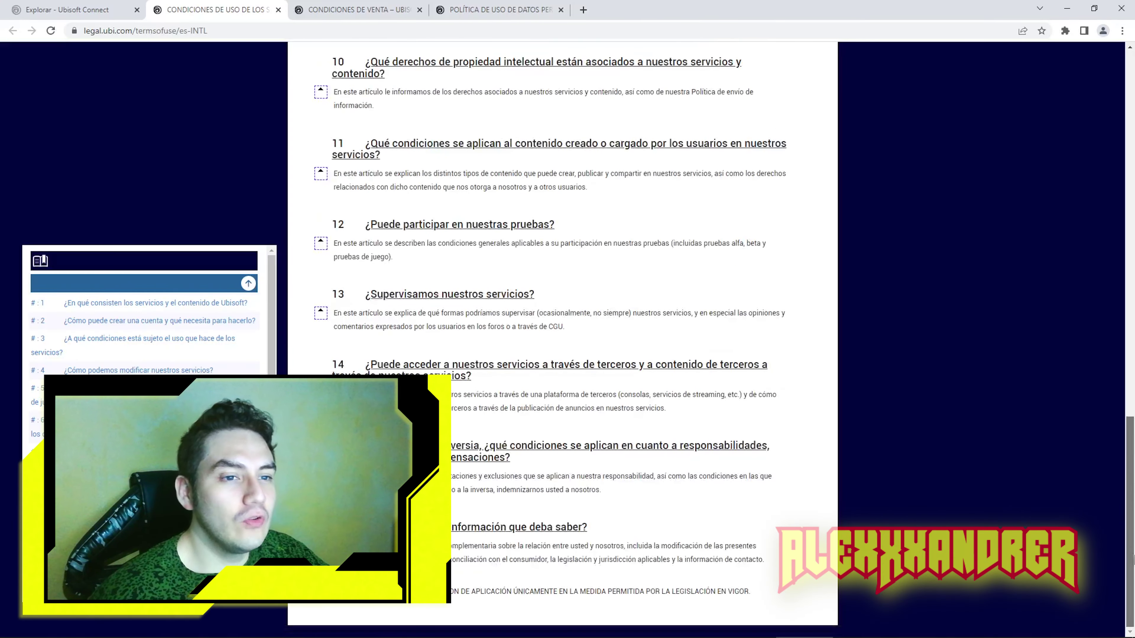
click(357, 10)
drag(1130, 112, 1132, 573)
key(ctrl+Tab)
drag(1130, 107, 1132, 367)
scroll(1132, 366, down, 15)
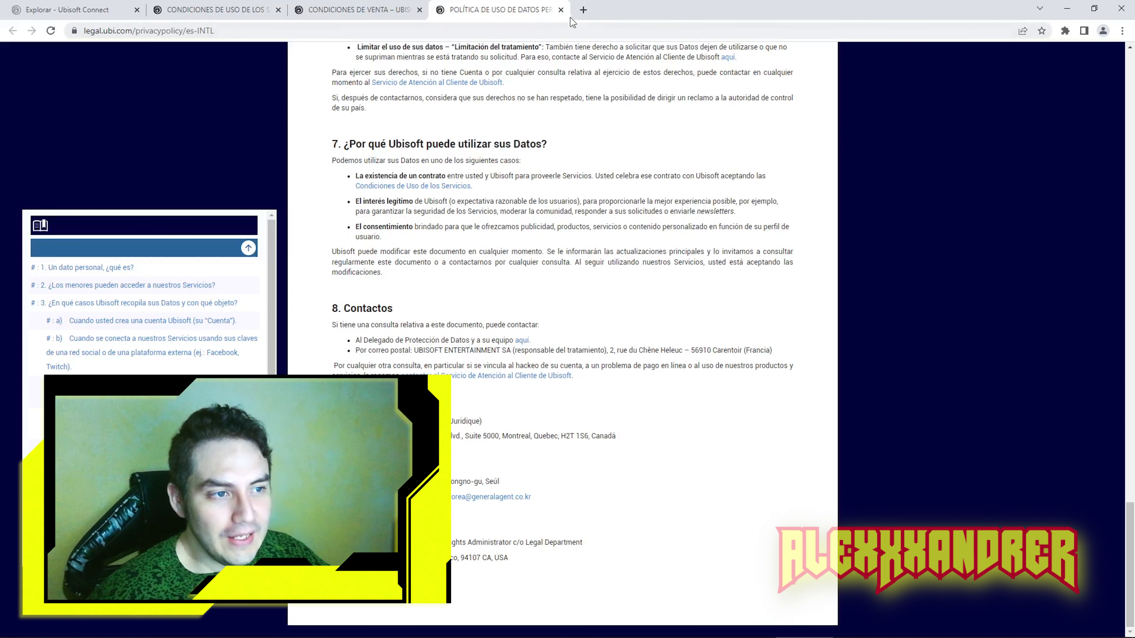
Close the three legal document pages and return to the account creation form.
click(561, 9)
click(420, 10)
click(332, 9)
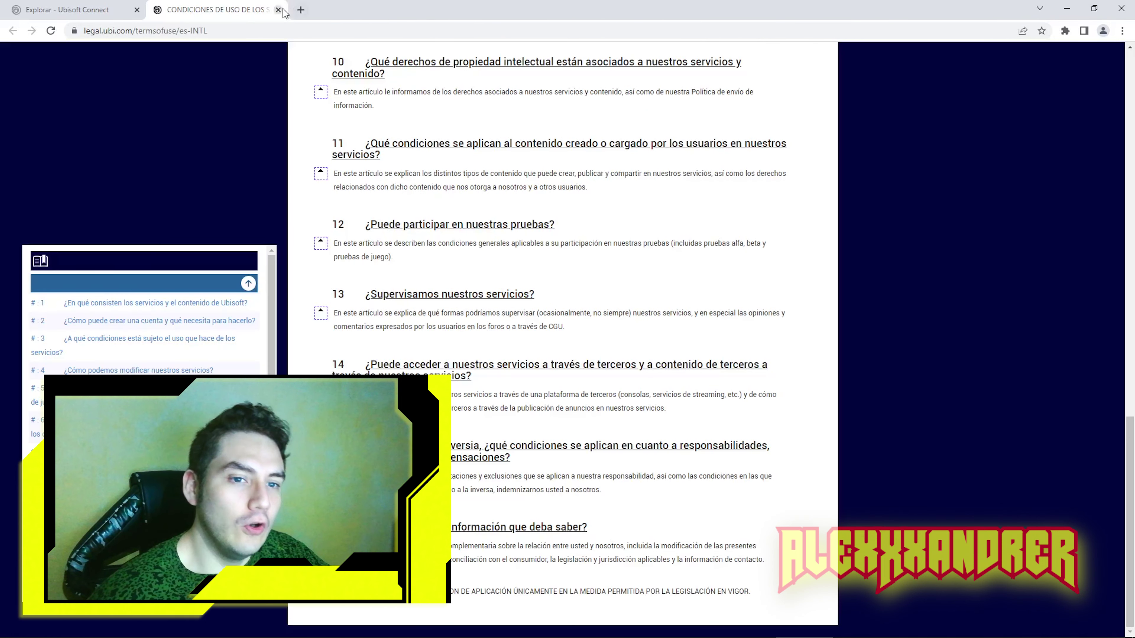
click(278, 10)
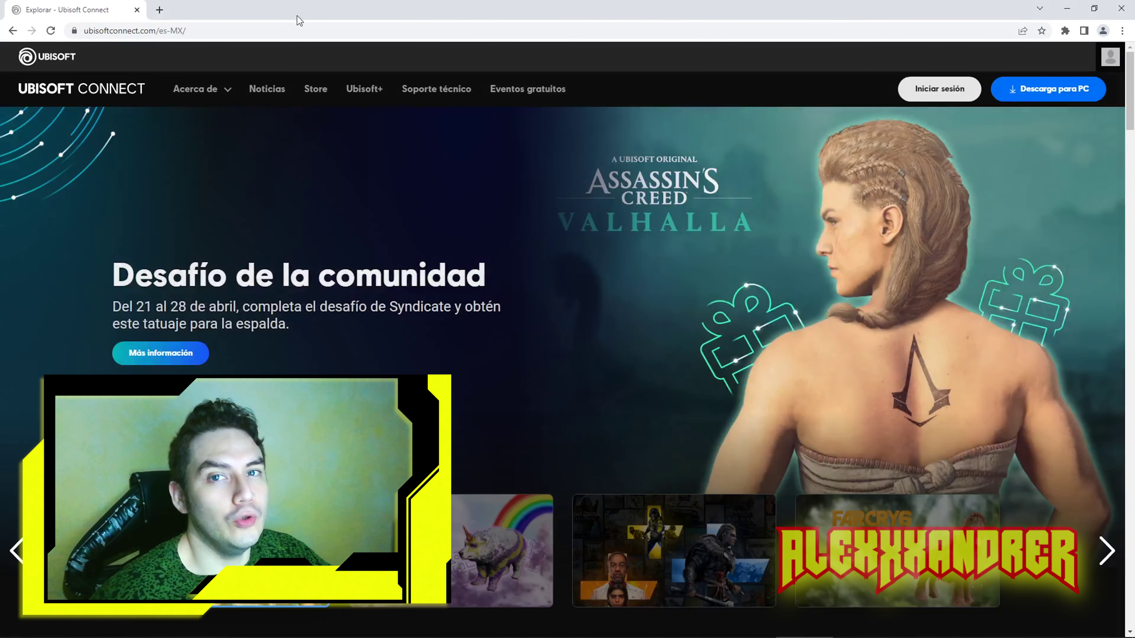
key(alt+Tab)
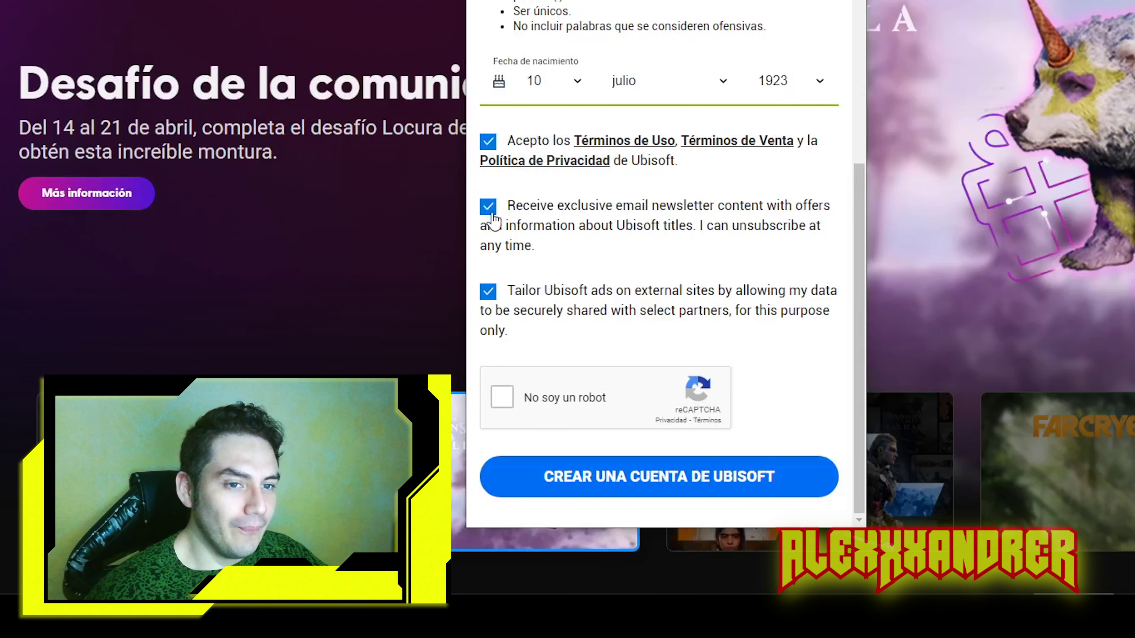
Submit the Ubisoft account form with the newsletter and ad-sharing options unticked and the reCAPTCHA check completed.
click(446, 362)
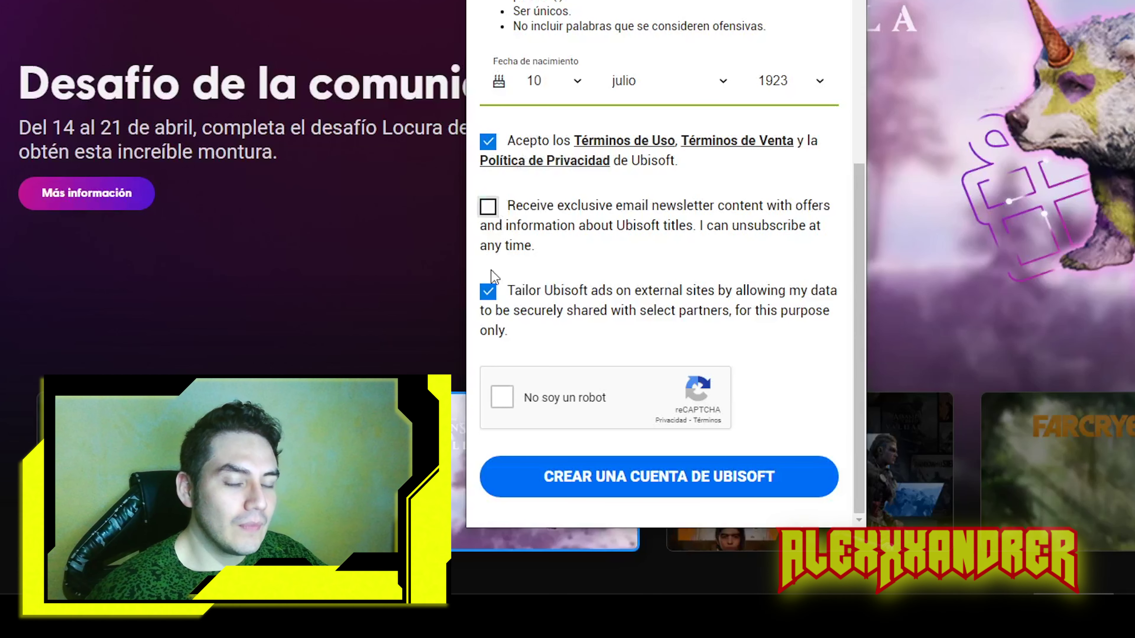
click(446, 423)
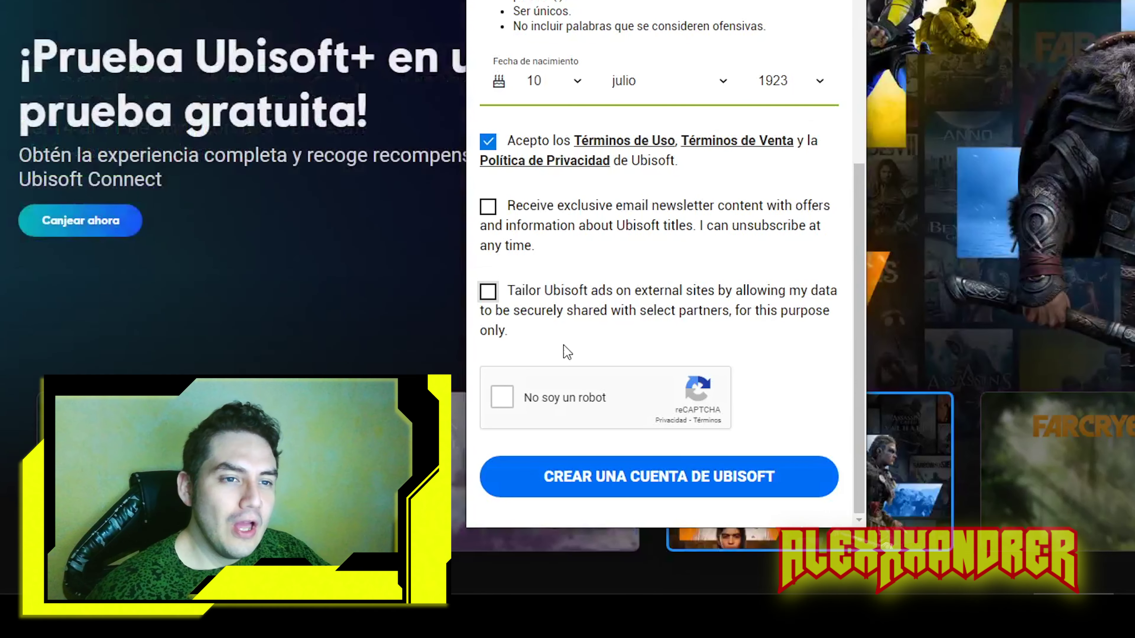
click(502, 396)
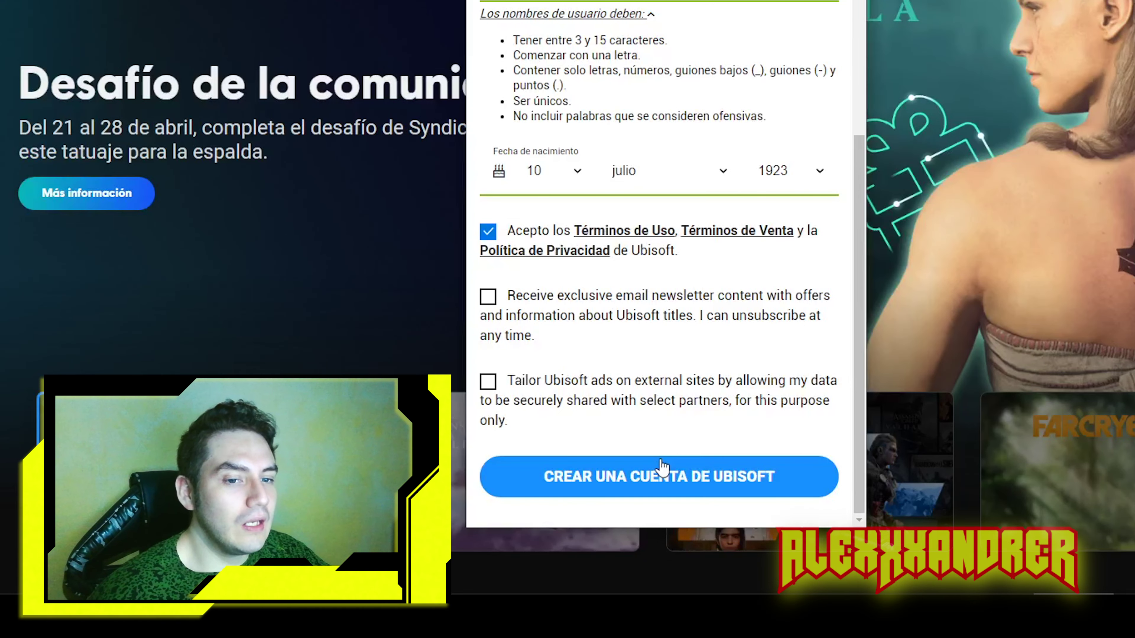
click(660, 470)
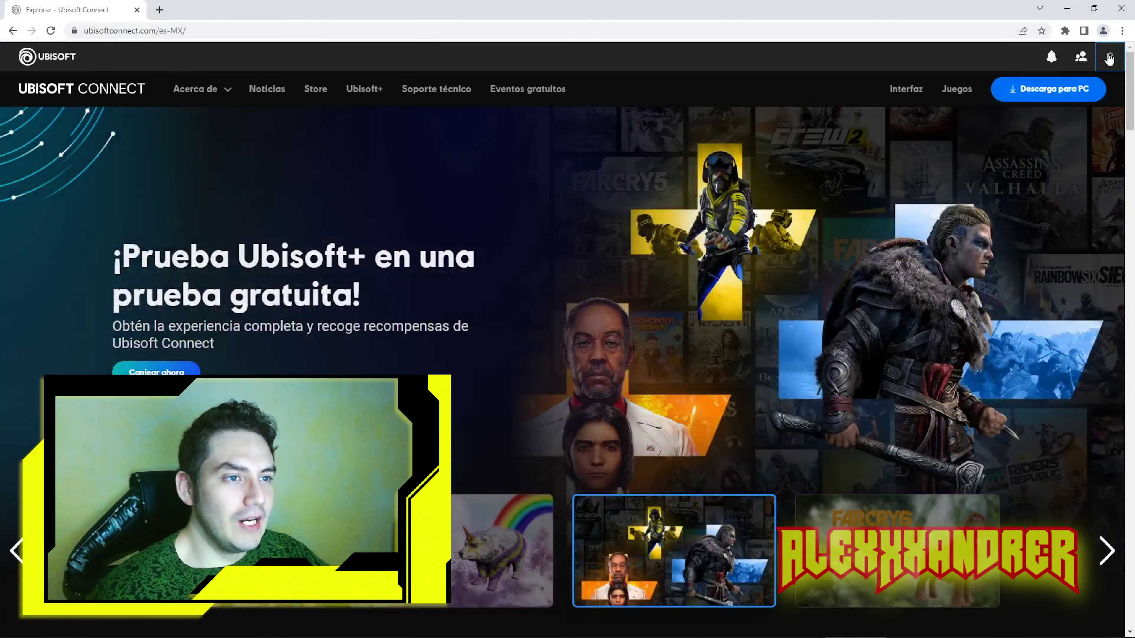
Verify the account's email address through the link in the Ubisoft welcome email and dismiss the verification dialog.
click(1108, 58)
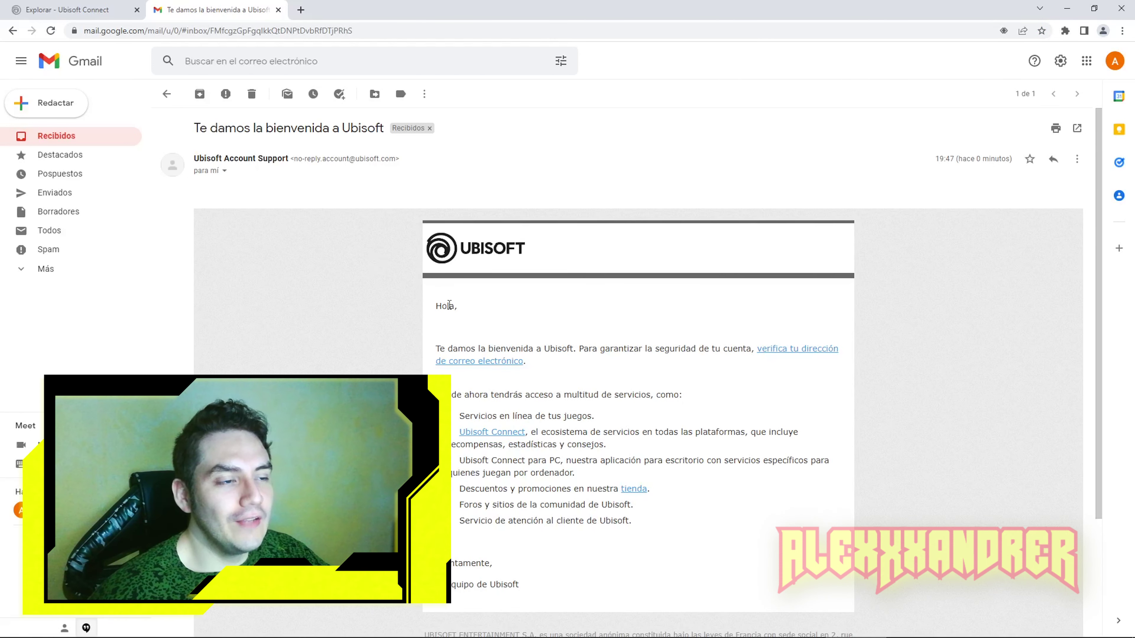
click(794, 354)
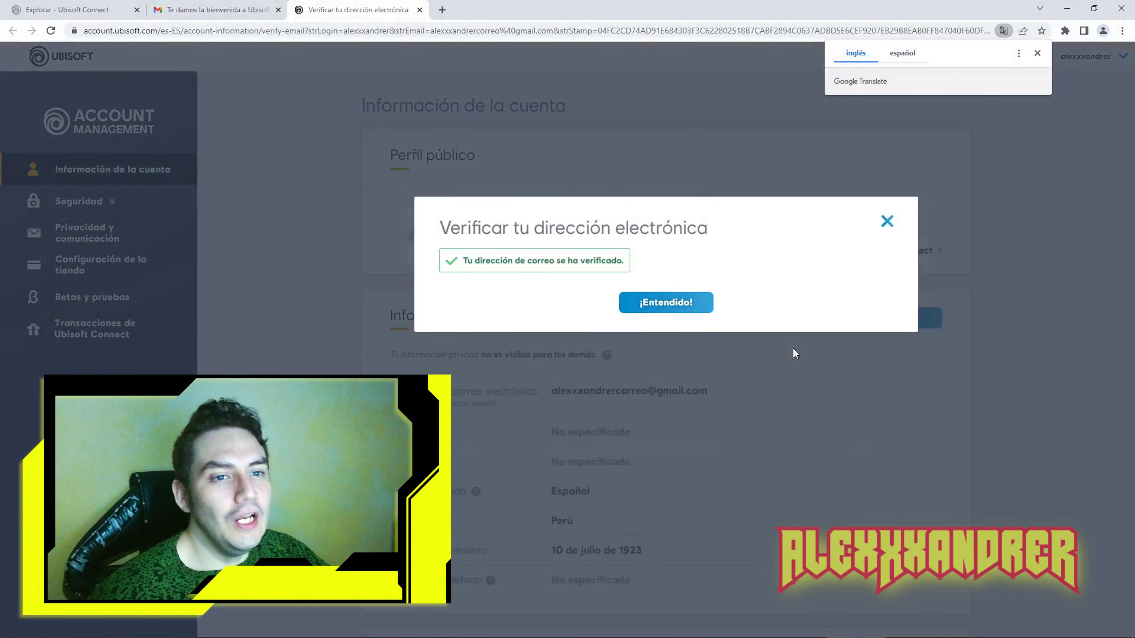
drag(441, 221, 639, 266)
click(661, 267)
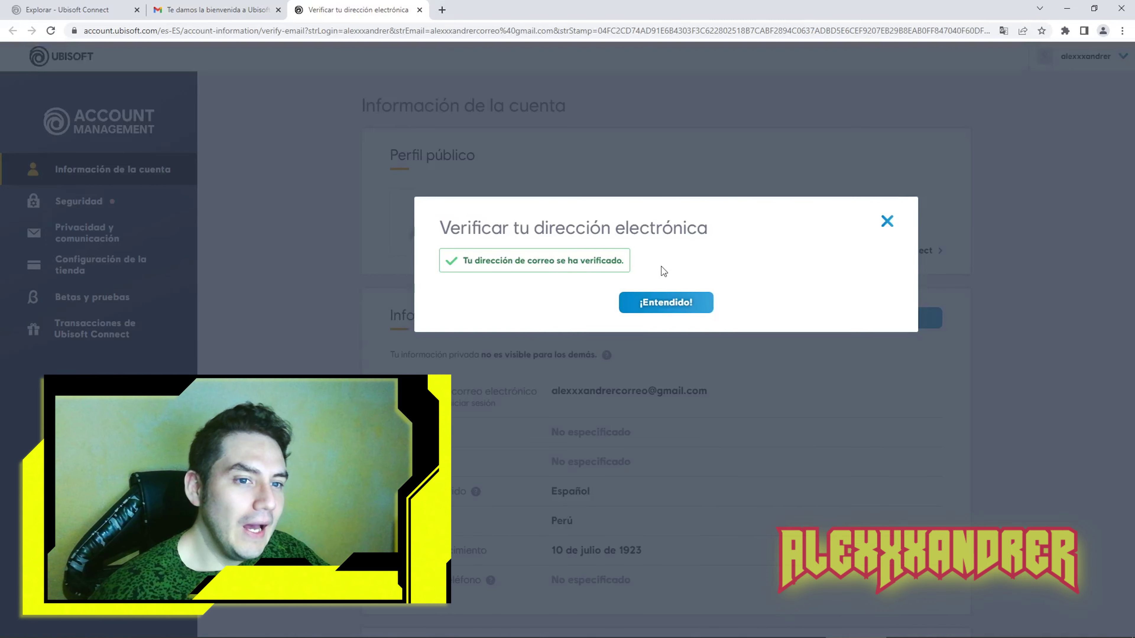
click(684, 303)
Open the account's private information for editing and look through the preferred language options.
scroll(674, 340, down, 4)
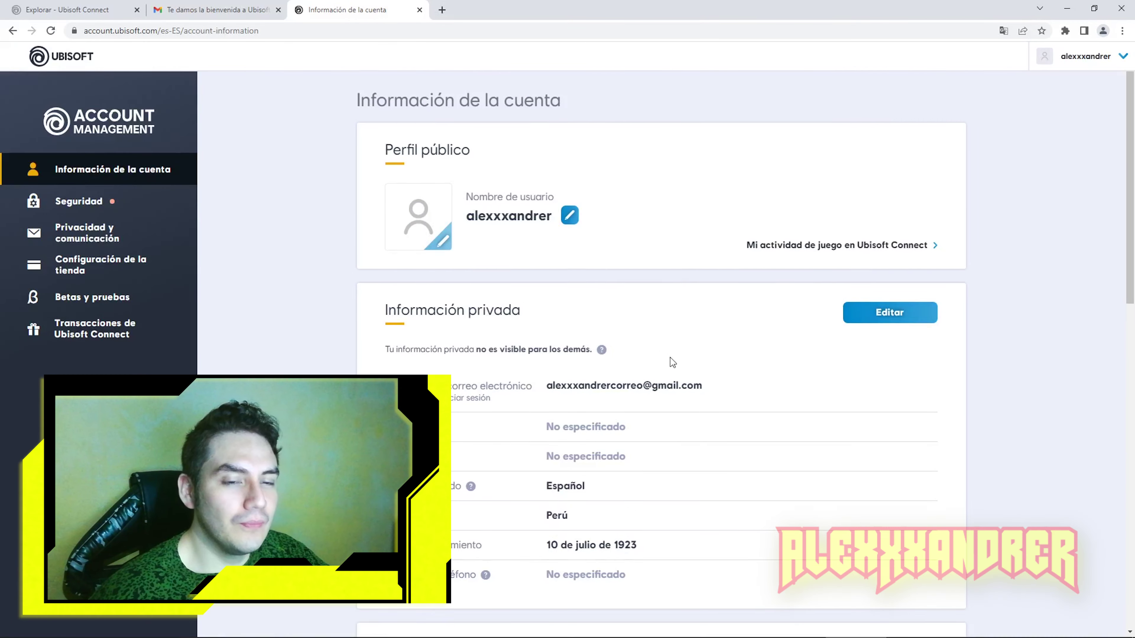
click(883, 148)
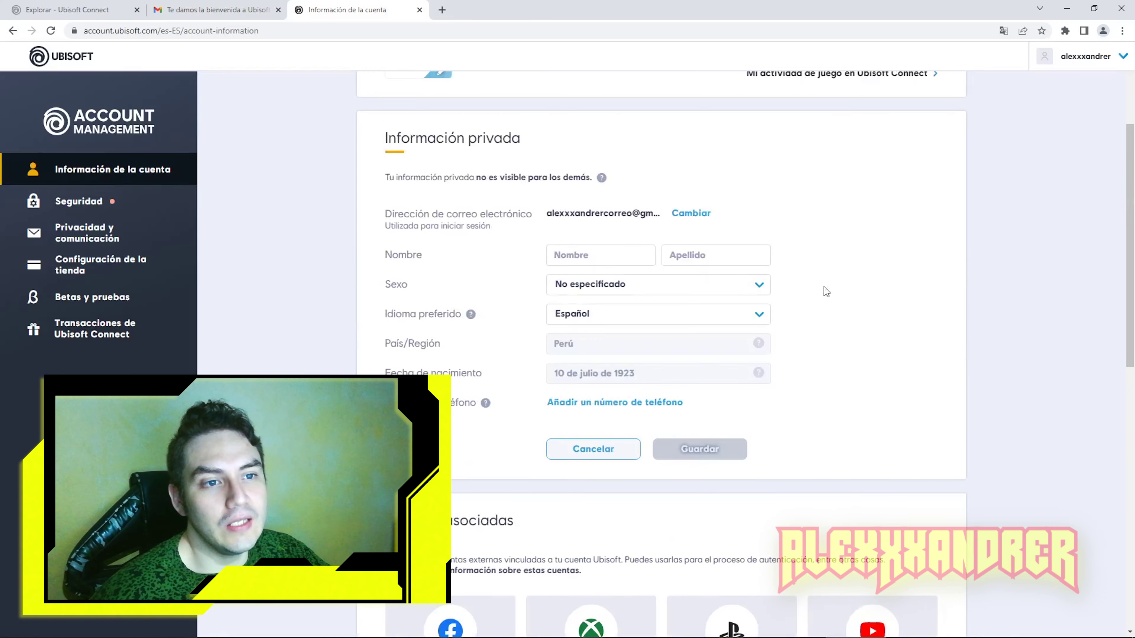
click(741, 314)
scroll(727, 371, up, 5)
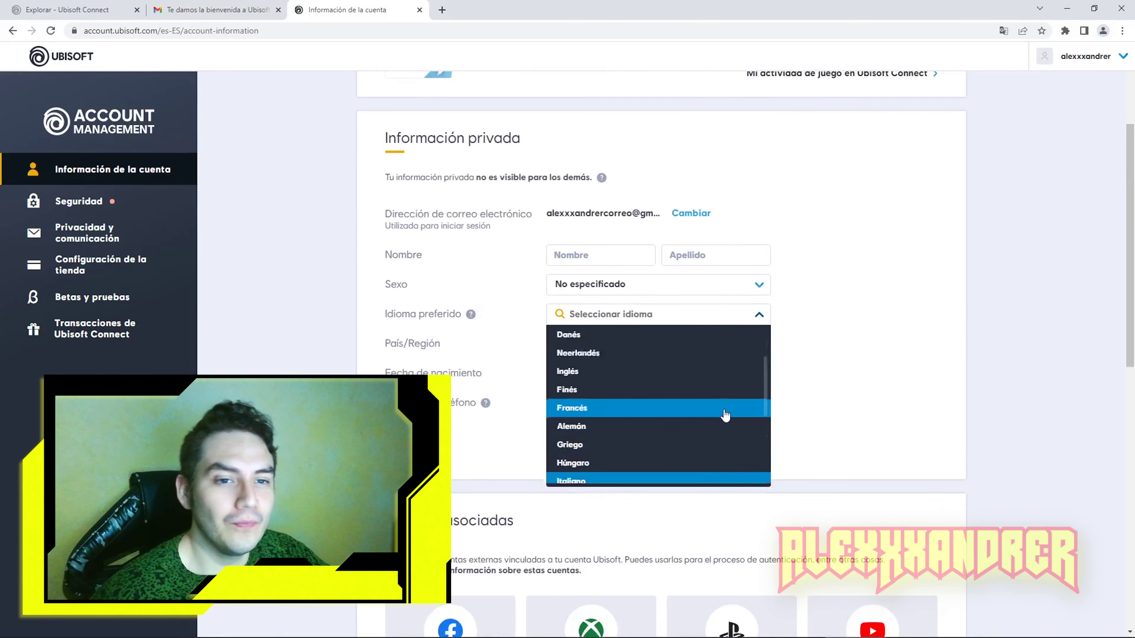
click(917, 409)
Open the Sony sign-in for linking Playstation Network from the associated accounts, and close it again.
scroll(917, 409, down, 3)
scroll(917, 409, down, 1)
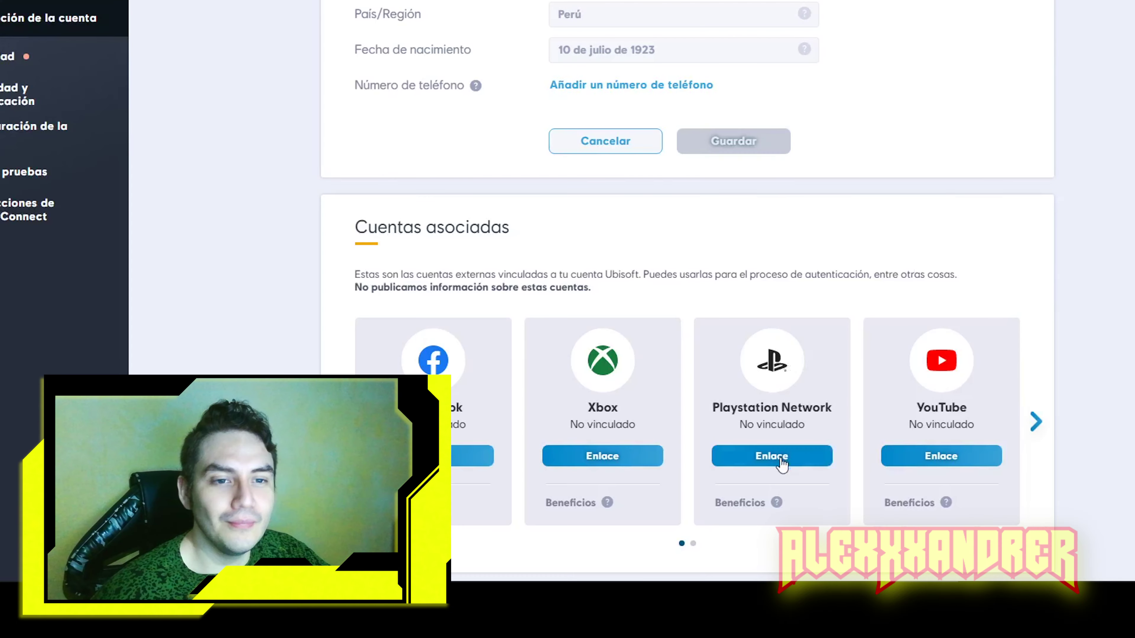
click(688, 250)
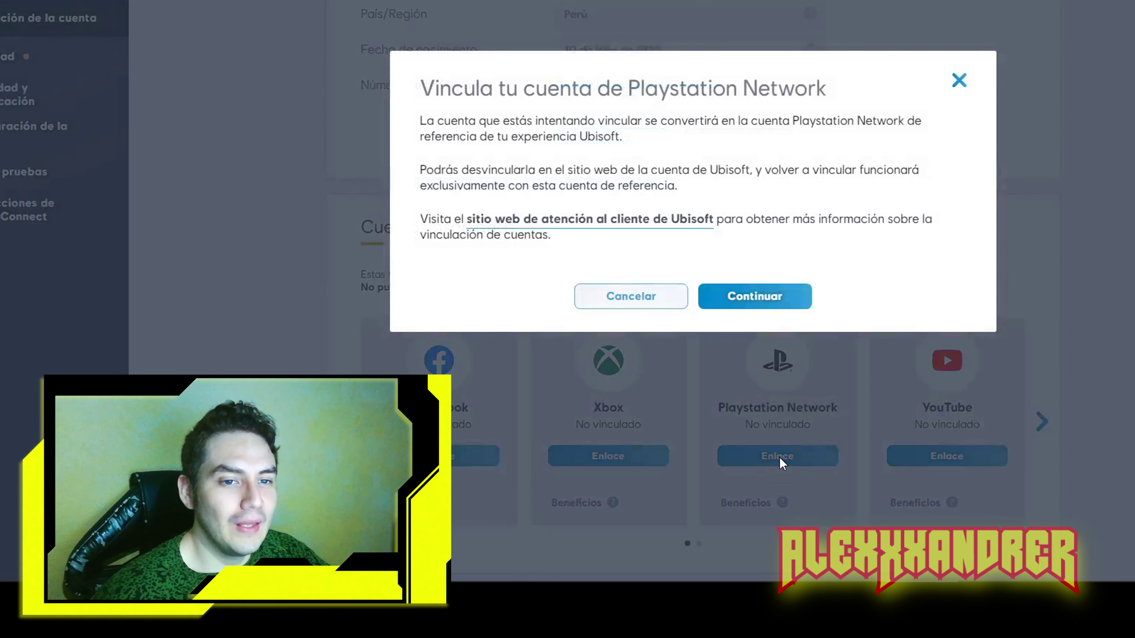
click(755, 297)
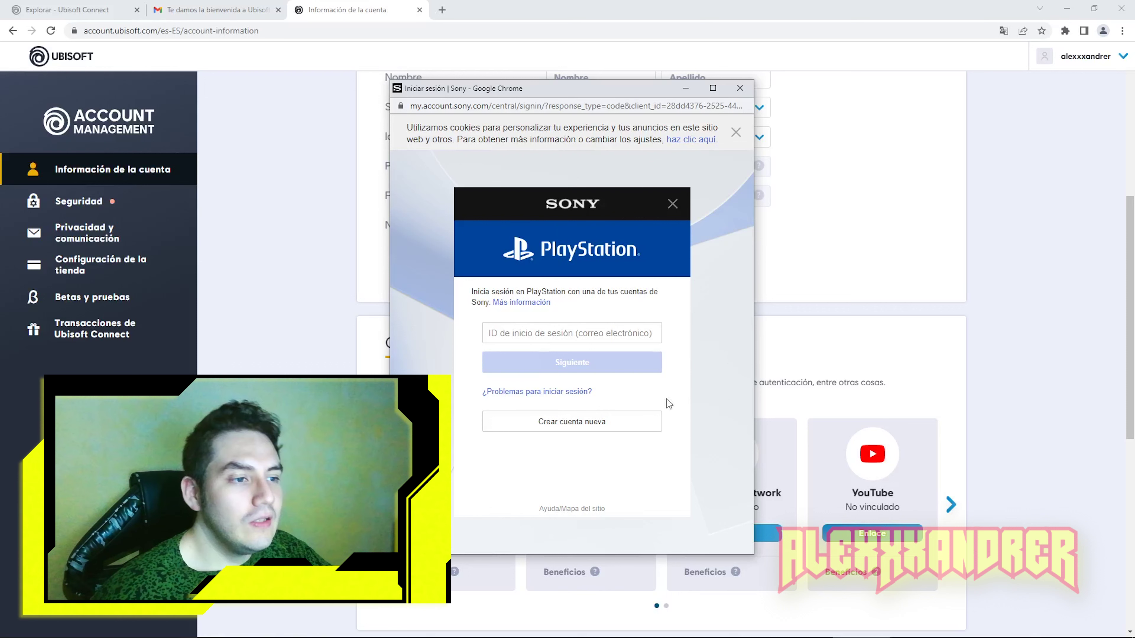
click(740, 88)
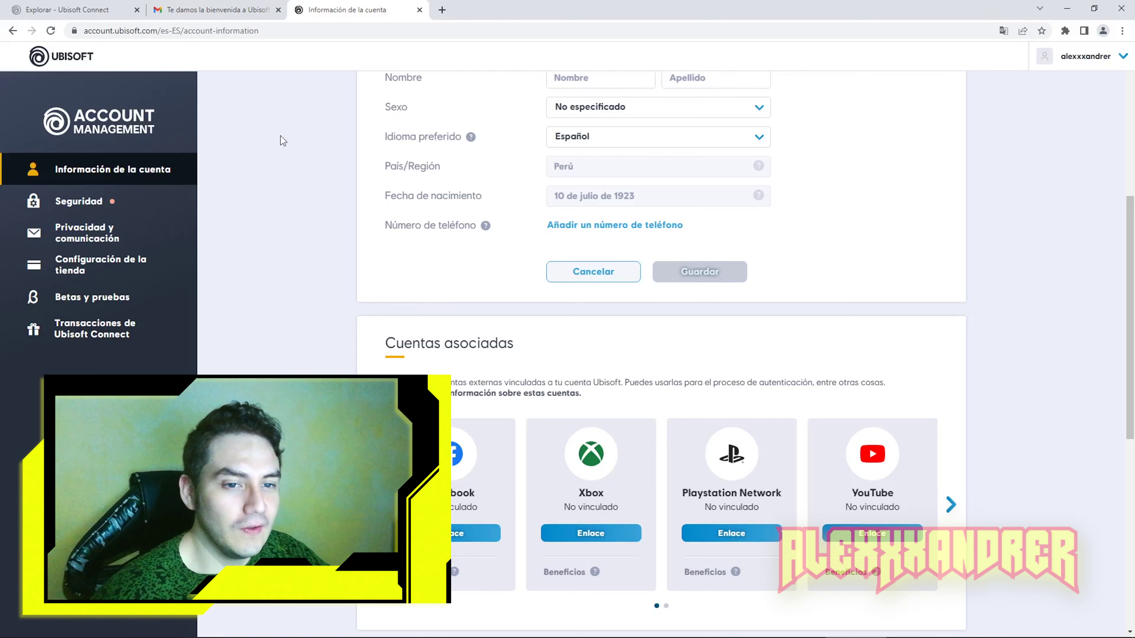
Start activating two-step verification in the account's security settings with email as the preferred channel.
click(136, 205)
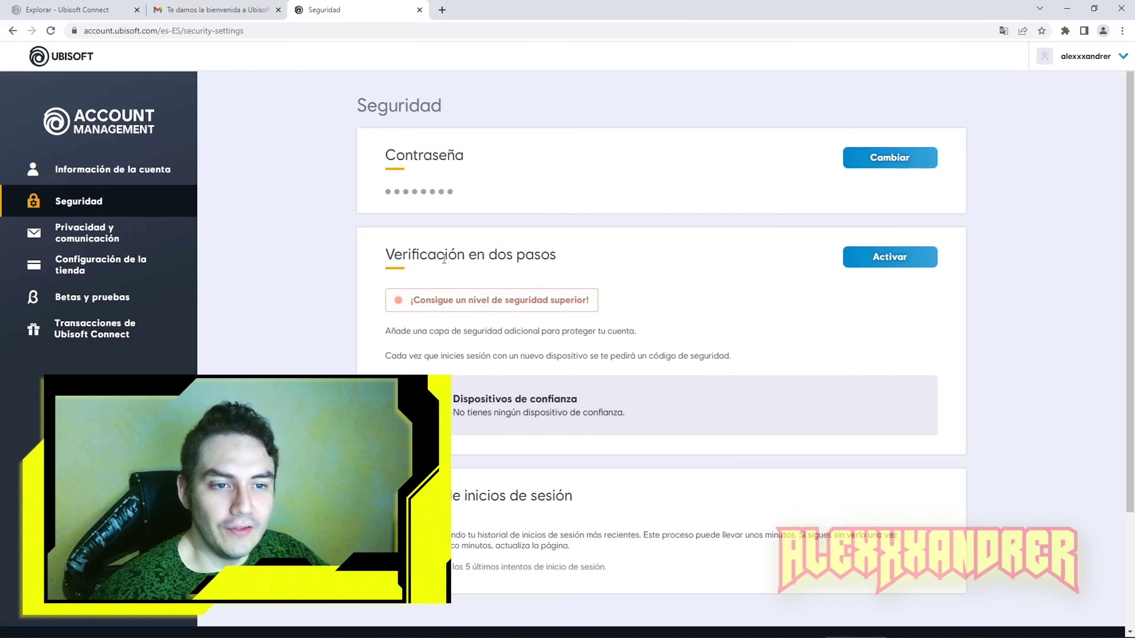
drag(358, 256, 652, 253)
click(878, 262)
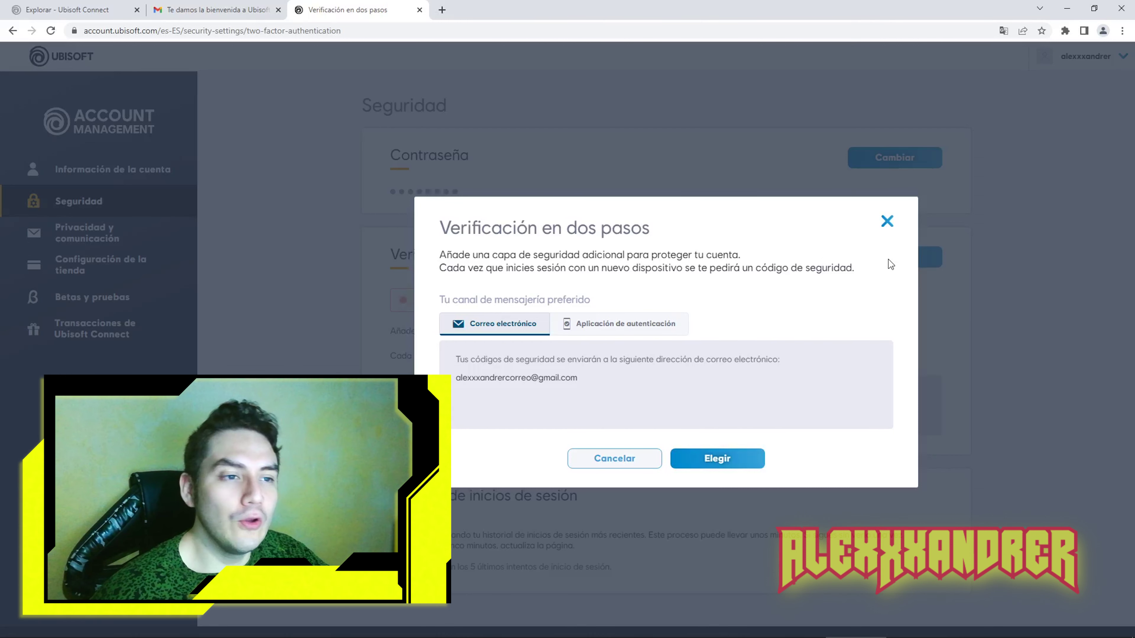
click(645, 329)
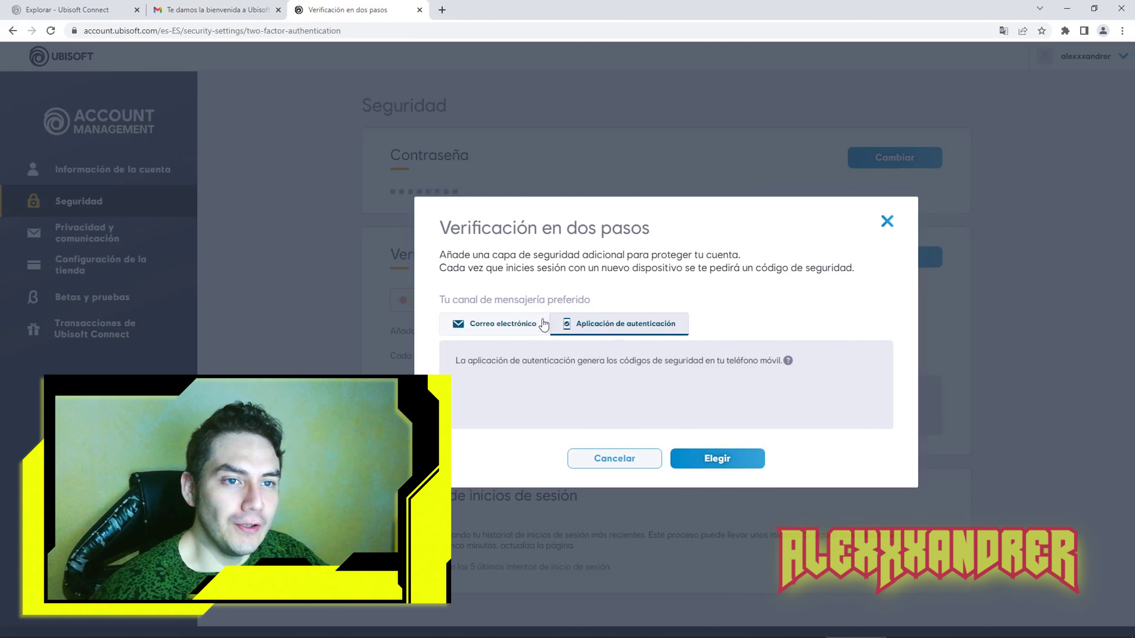
click(504, 323)
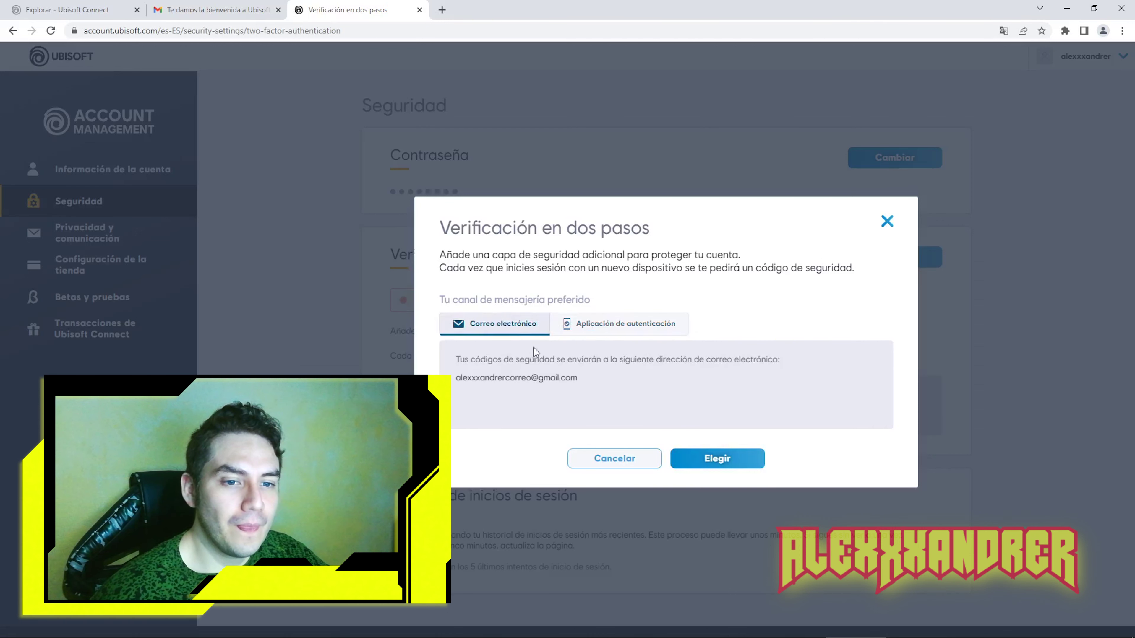
click(709, 459)
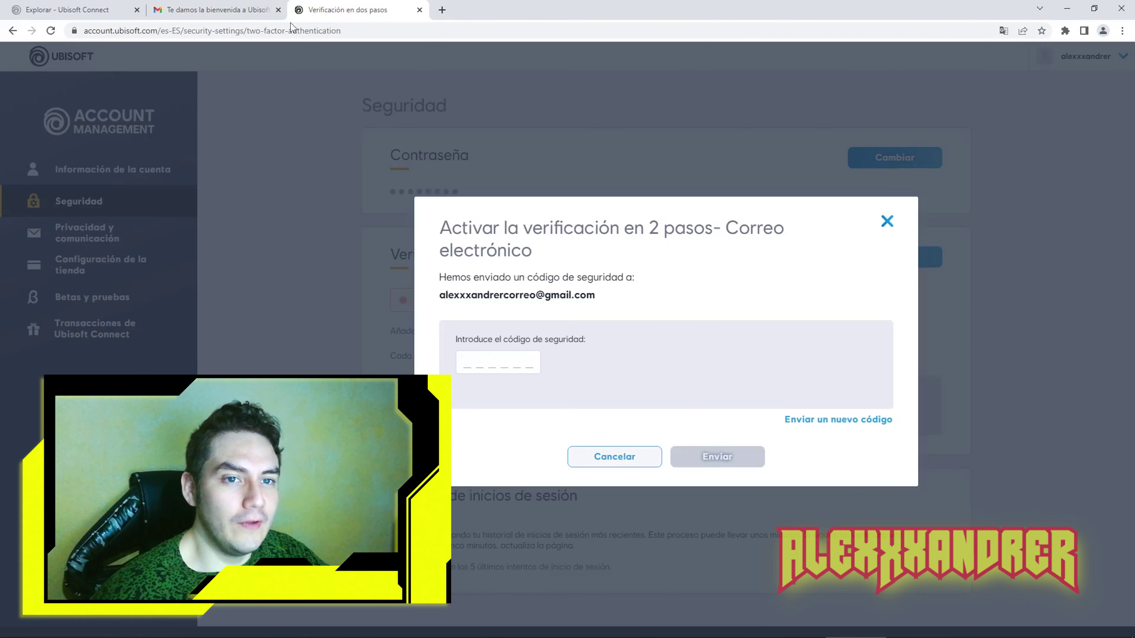
Delete the welcome email in Gmail and copy the security code from the new Ubisoft email.
click(241, 9)
click(258, 92)
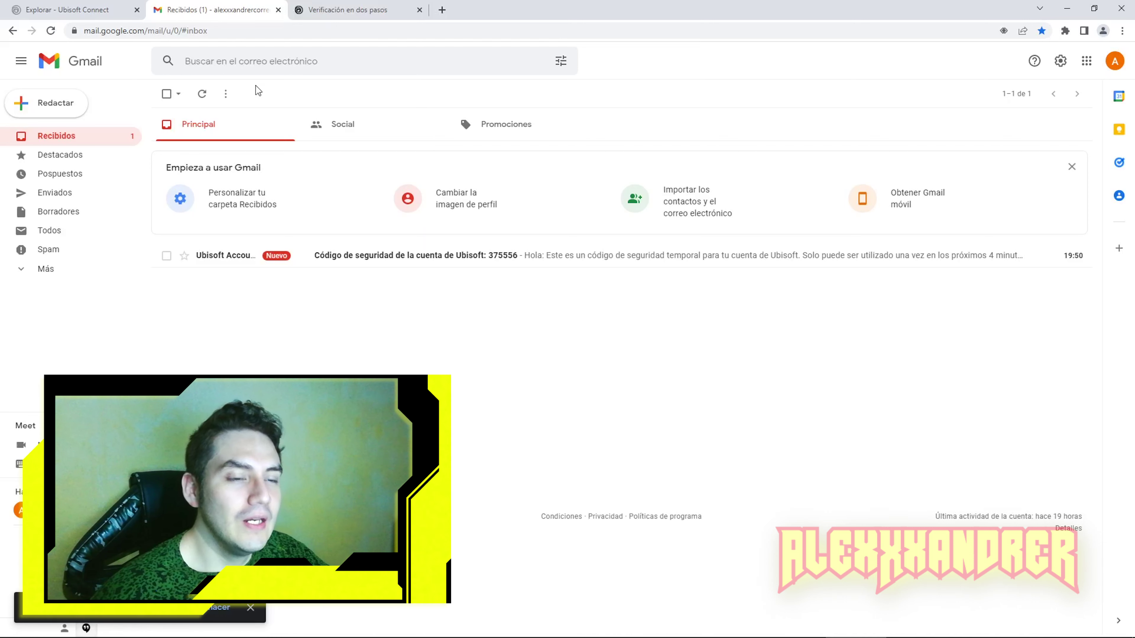
click(460, 266)
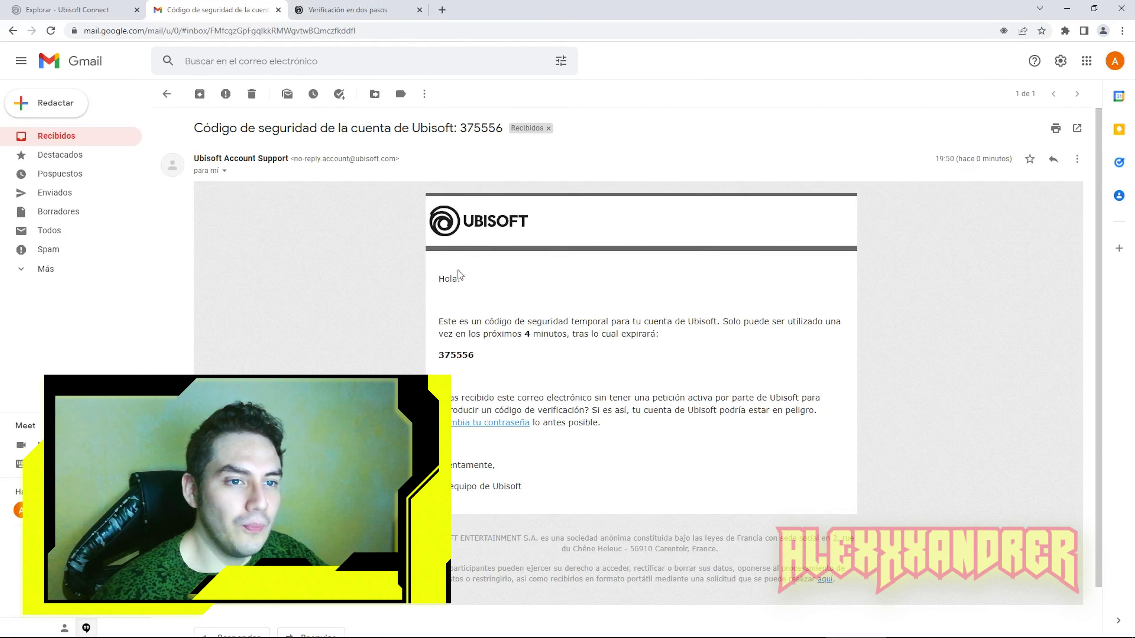
double_click(460, 356)
right_click(460, 356)
click(479, 366)
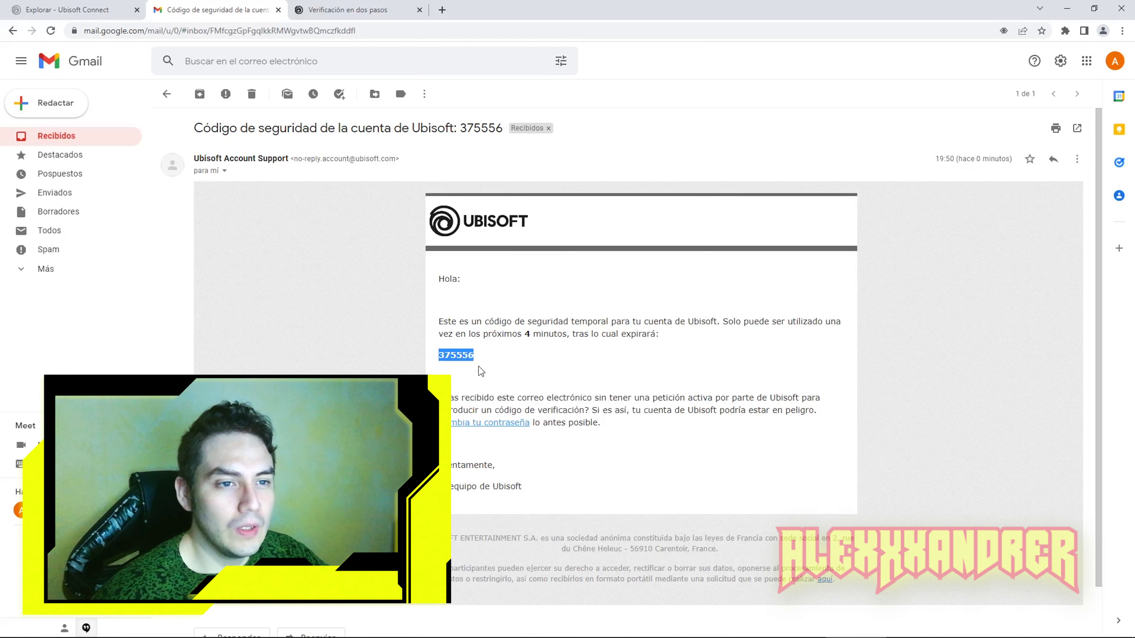
Paste the security code into the two-step verification dialog and submit it.
click(348, 10)
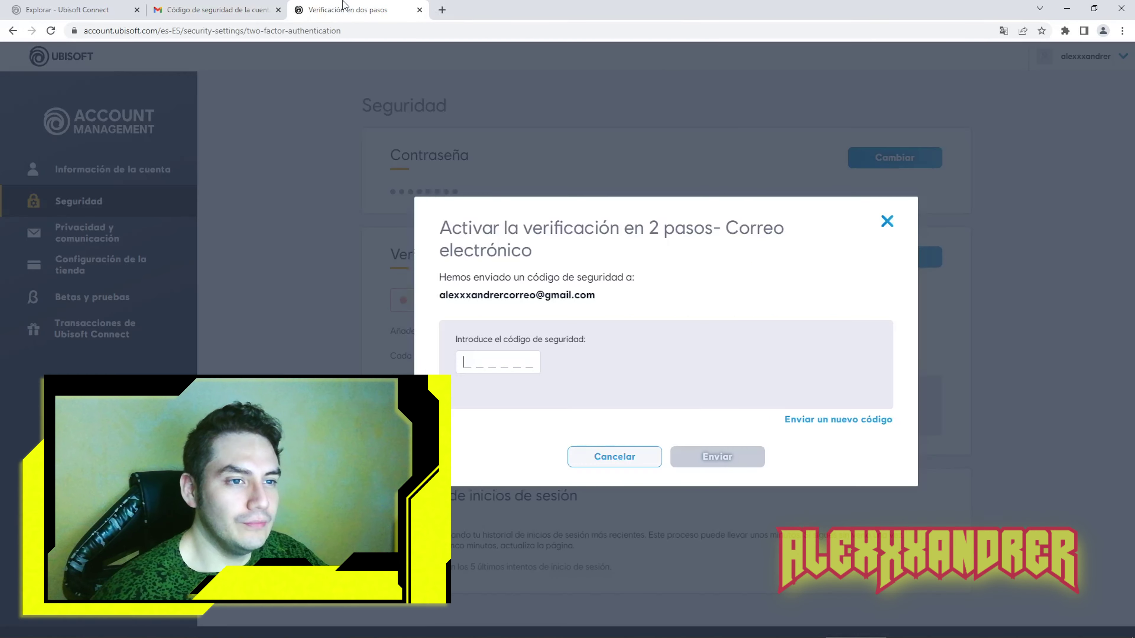
right_click(467, 363)
click(516, 452)
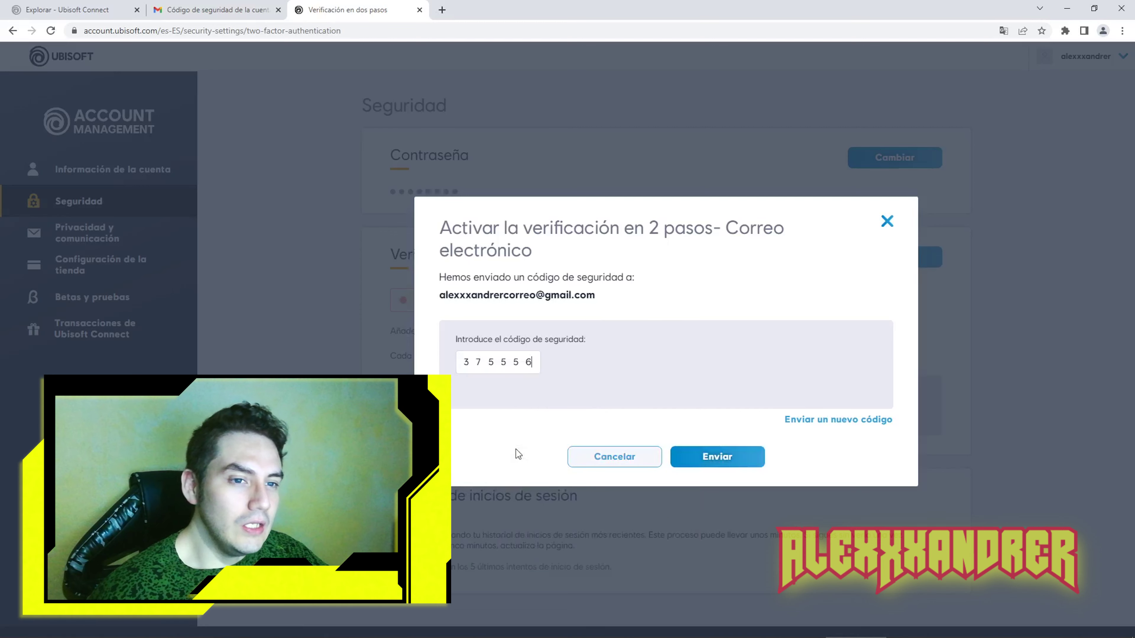
click(741, 457)
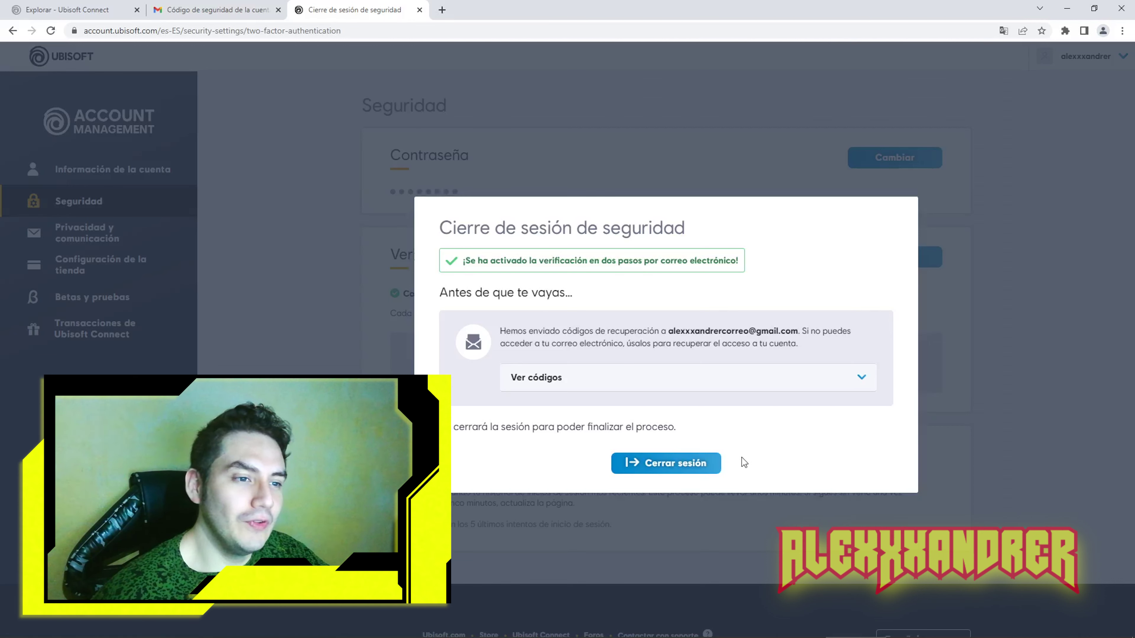
Copy the two-step verification recovery codes into the open Notepad document, and log out of the account.
click(786, 377)
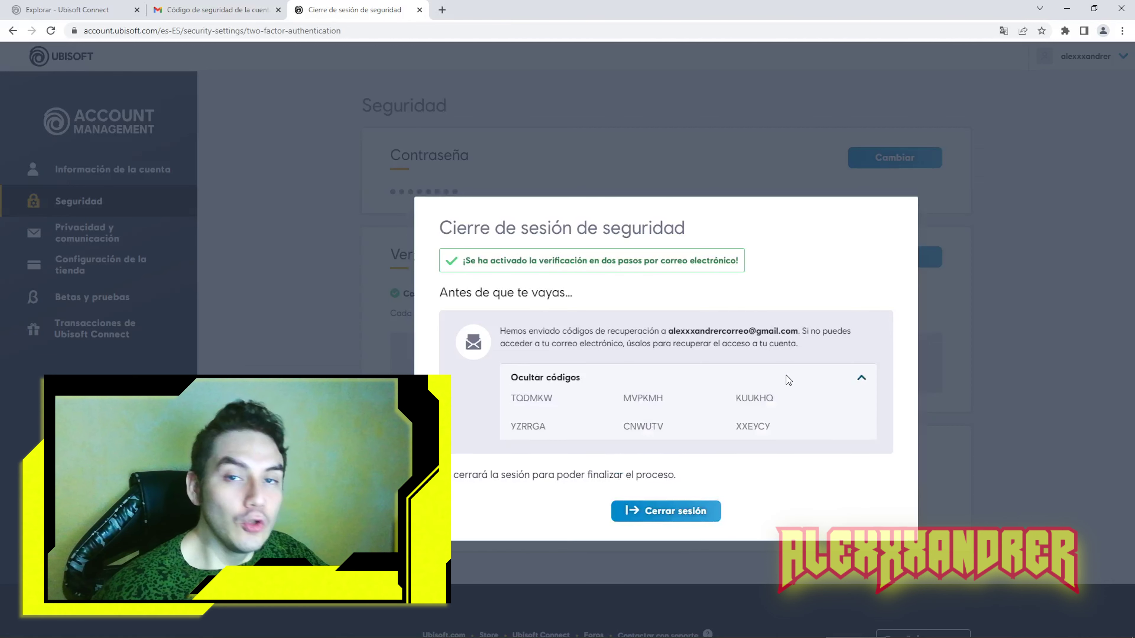
drag(817, 390, 512, 390)
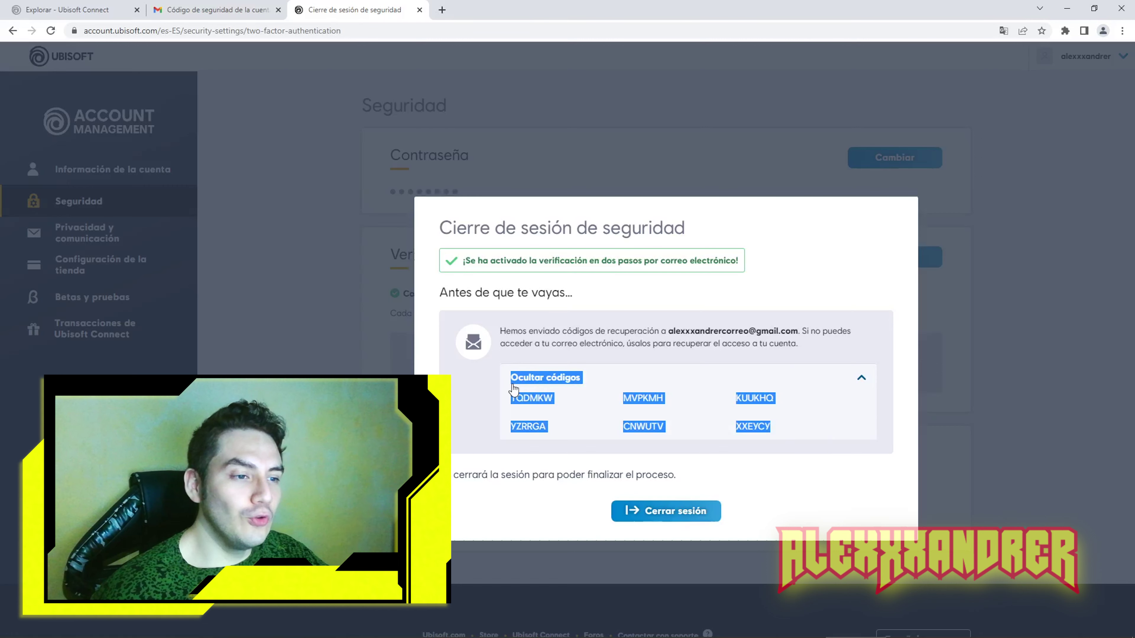
key(ctrl+c)
key(alt+Tab)
key(ctrl+v)
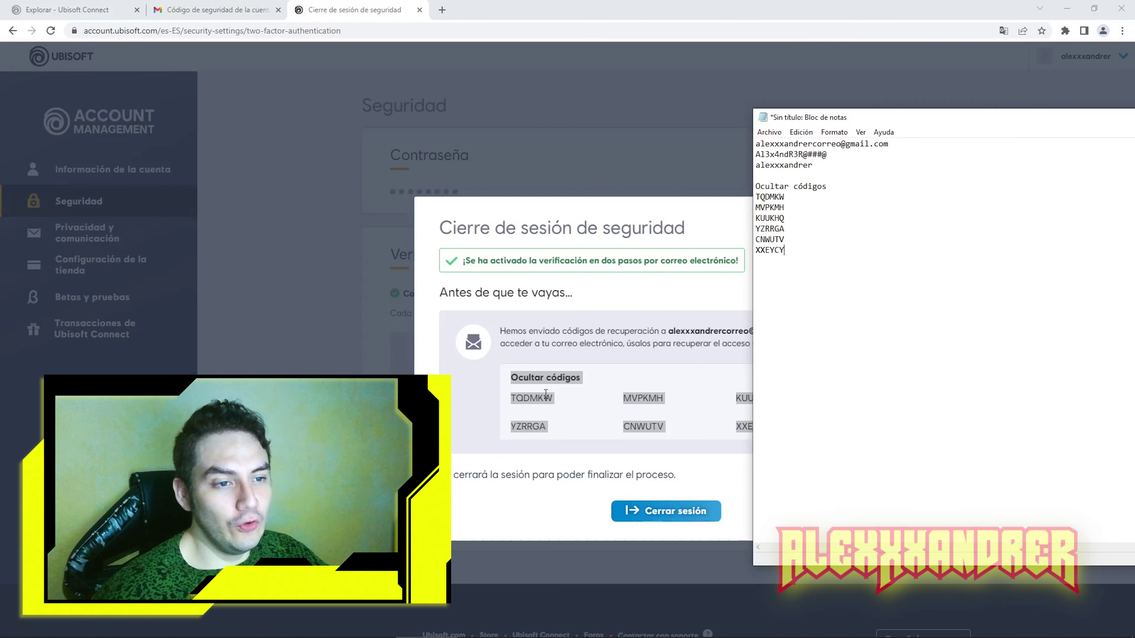
key(alt+Tab)
click(670, 509)
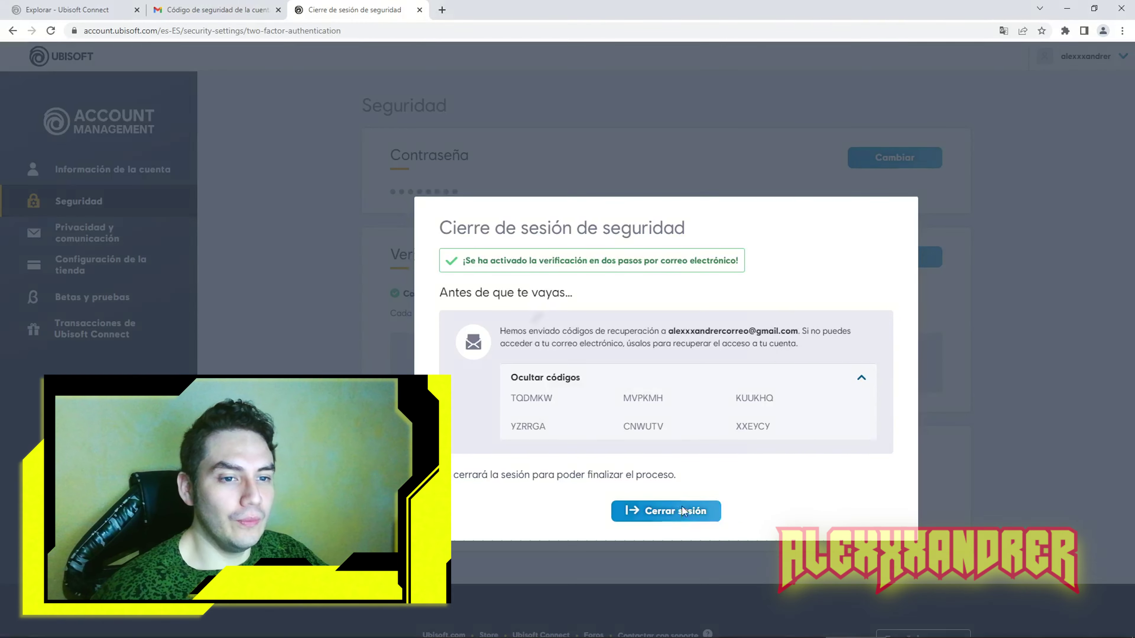
Fill the sign-in form's email field with the account's email address copied from the Notepad notes.
click(534, 271)
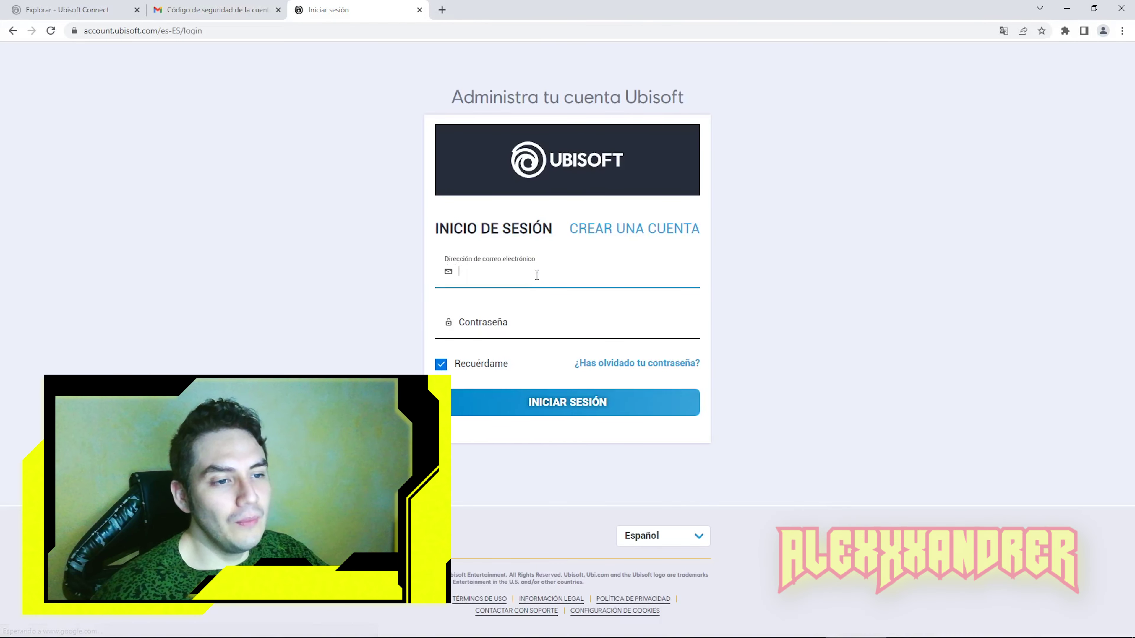
key(alt+Tab)
drag(888, 145, 751, 135)
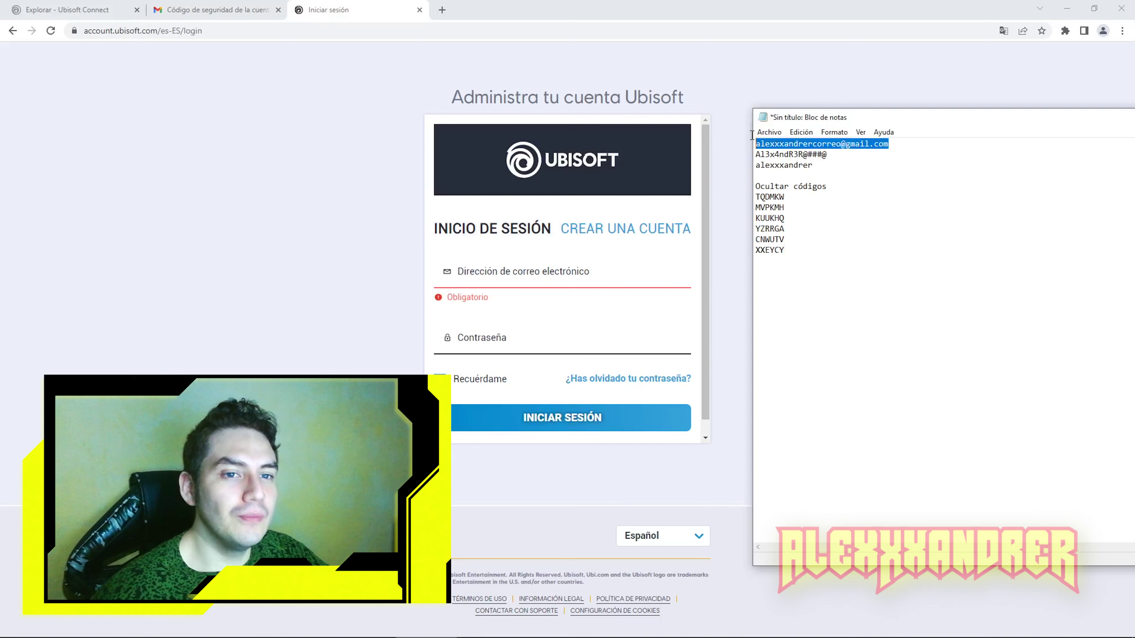
click(580, 275)
key(ctrl+v)
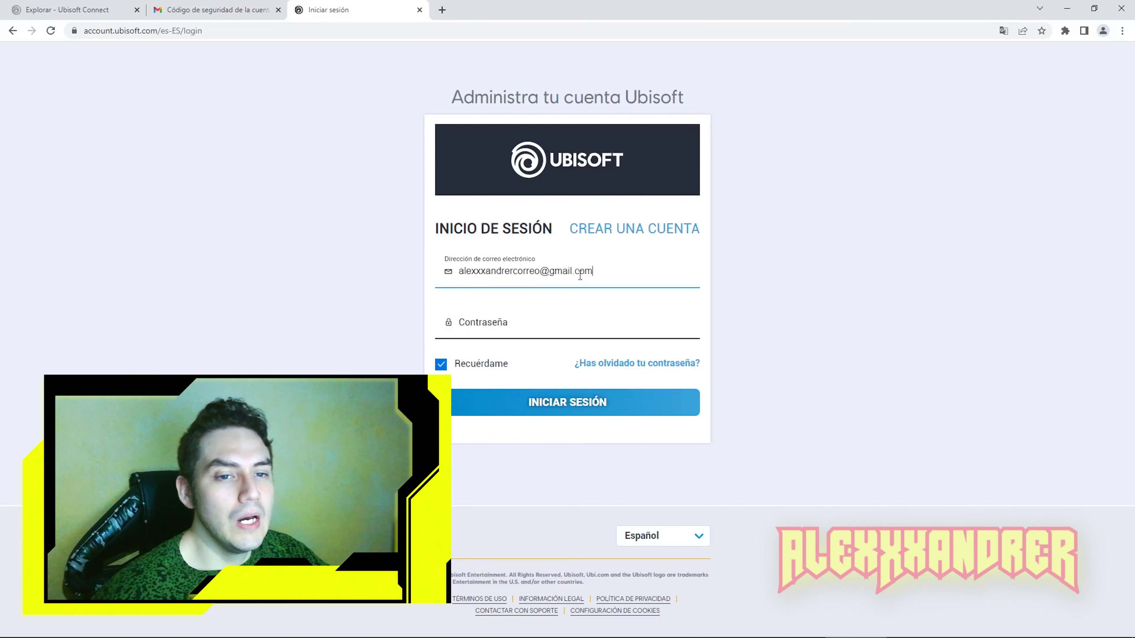
Enter the account password from the Notepad notes in the sign-in form and submit it.
key(alt+Tab)
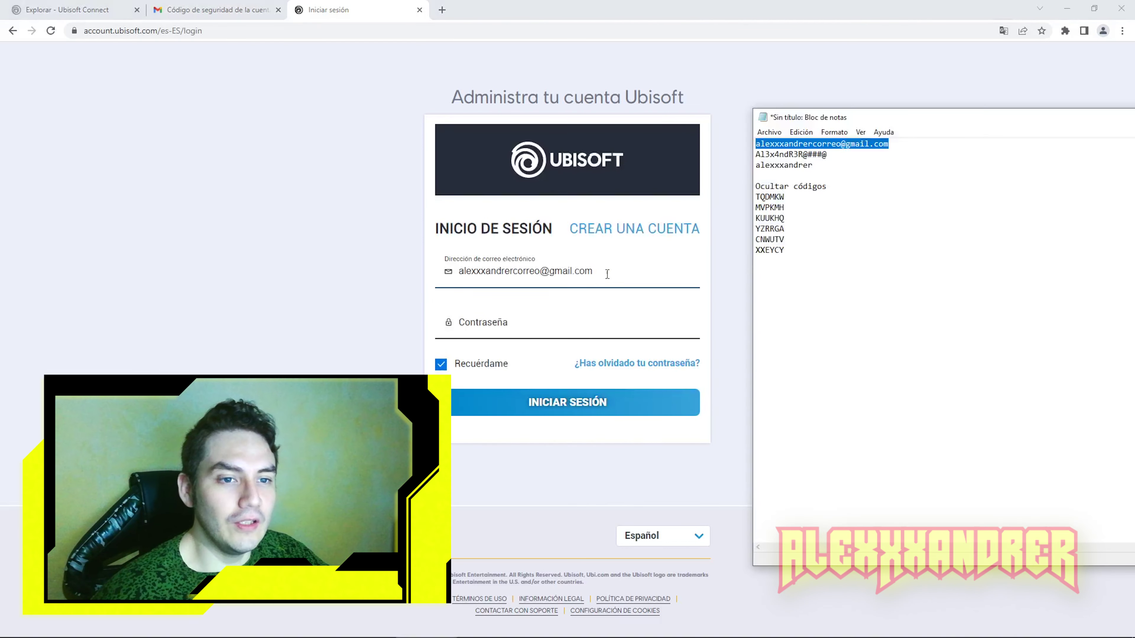
drag(827, 155, 755, 154)
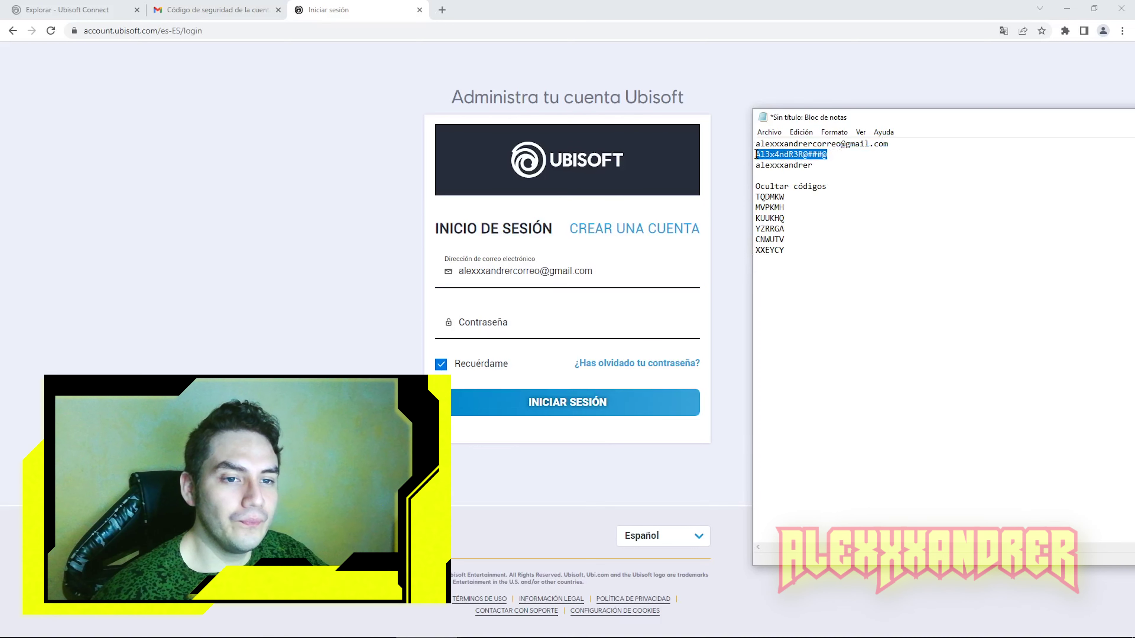
click(559, 316)
key(ctrl+v)
click(563, 403)
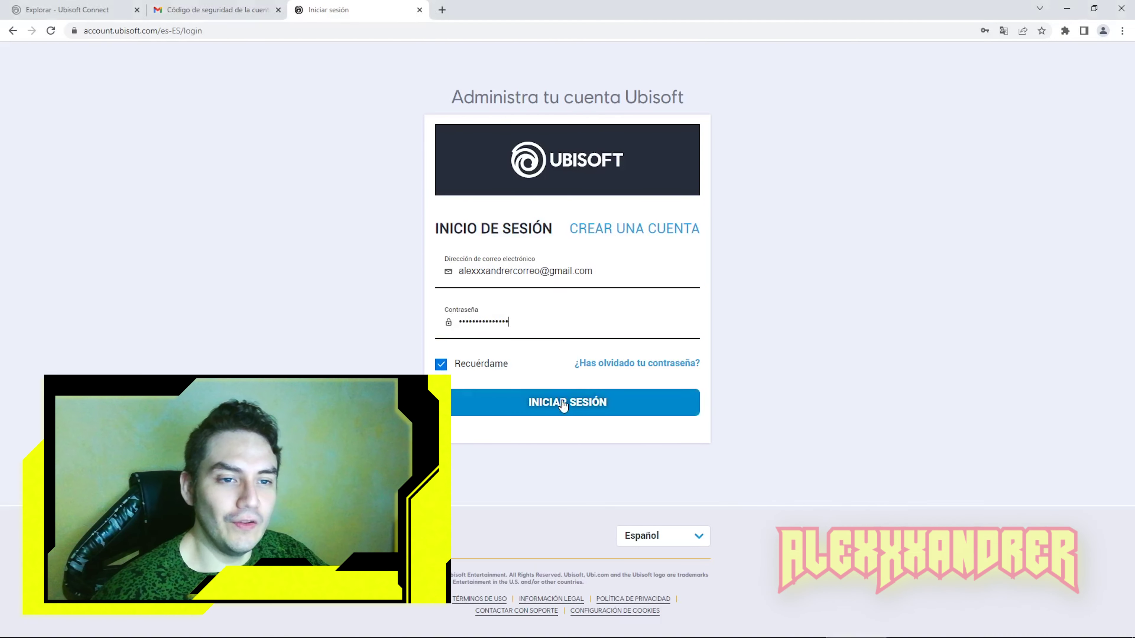
click(563, 404)
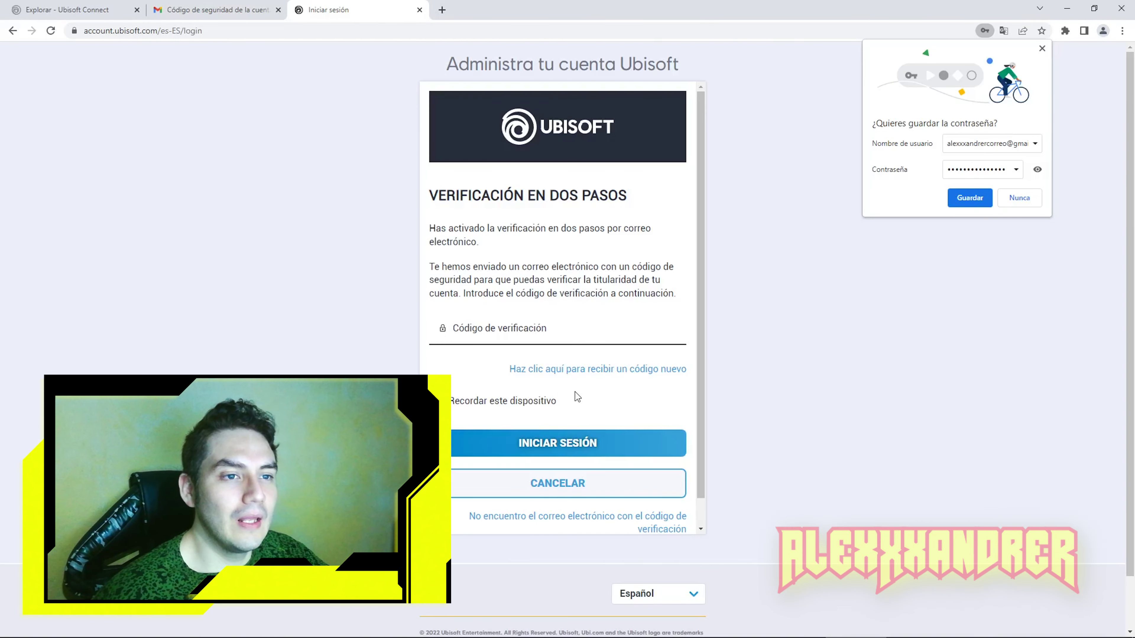
Delete the used security code email in Gmail and copy the verification code from the newest Ubisoft email.
click(605, 327)
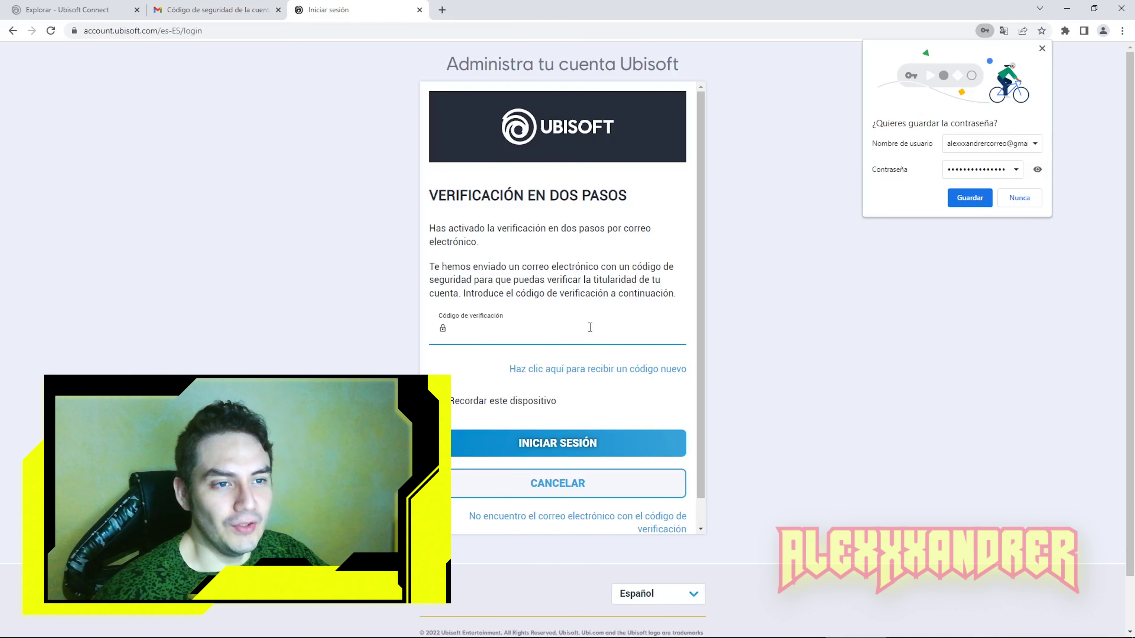
click(128, 8)
click(220, 5)
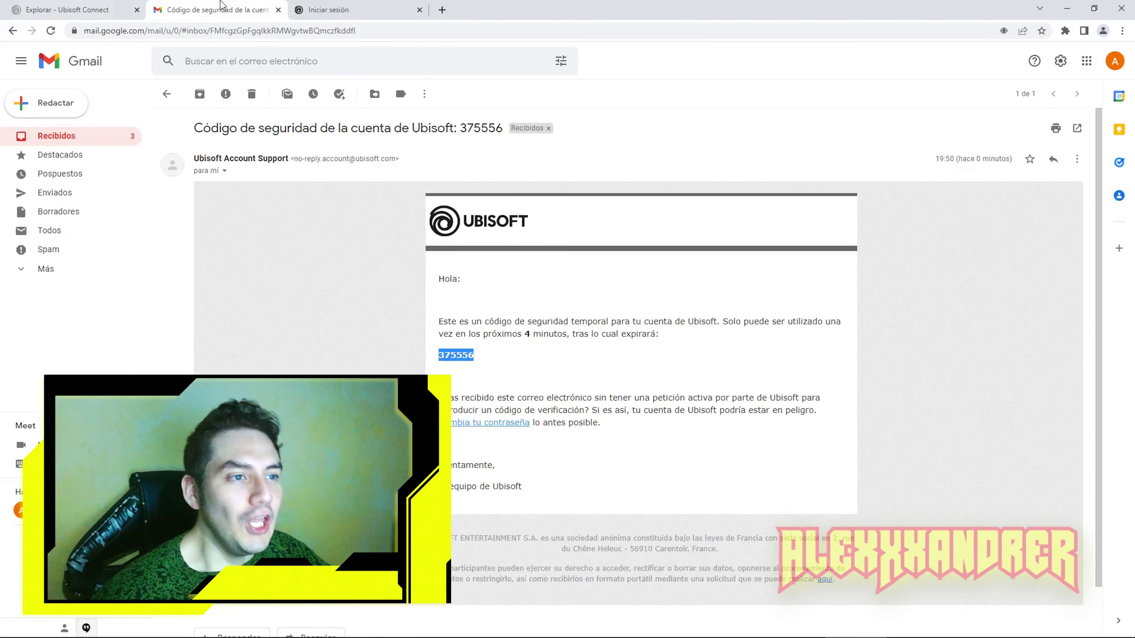
click(252, 94)
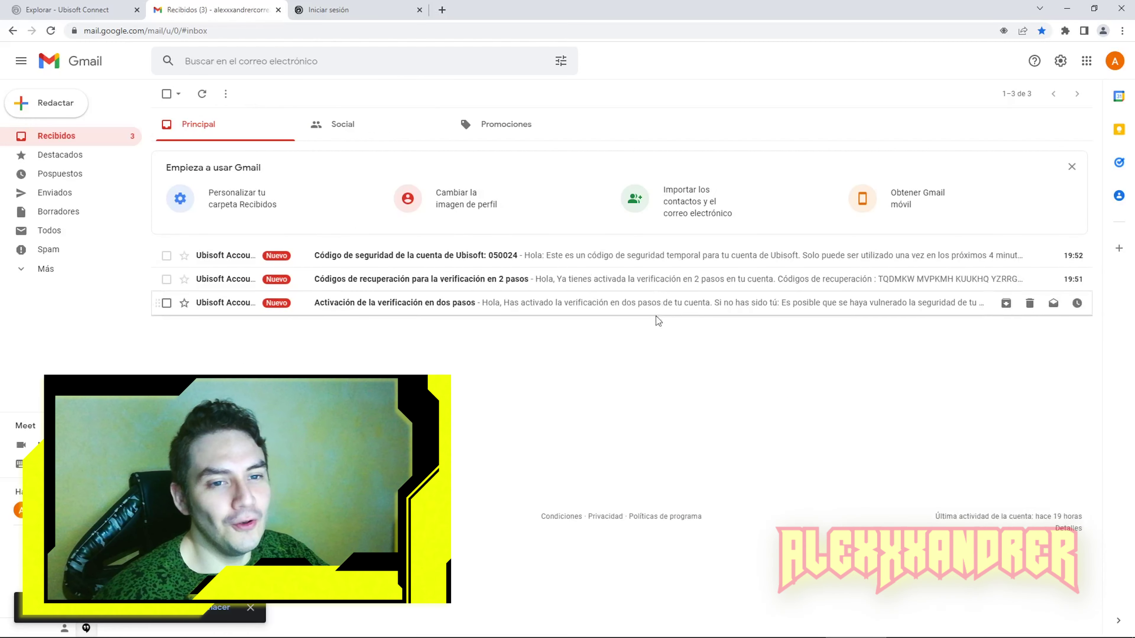
click(426, 261)
double_click(458, 355)
right_click(464, 360)
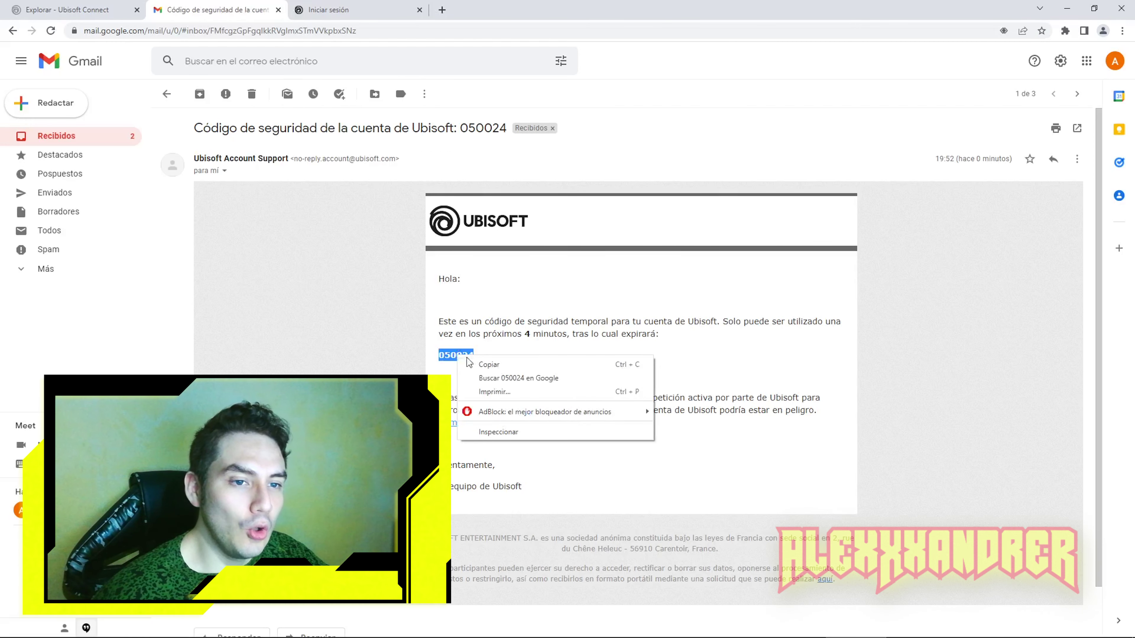
click(477, 365)
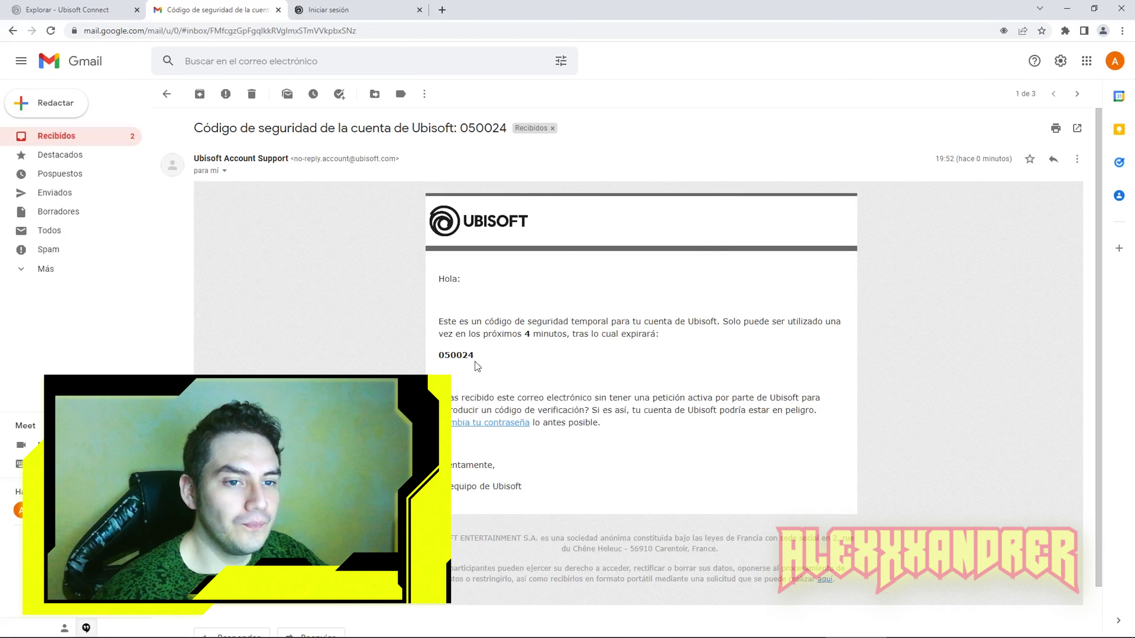
Paste the emailed verification code into the two-step sign-in form and complete the login.
key(ctrl+Tab)
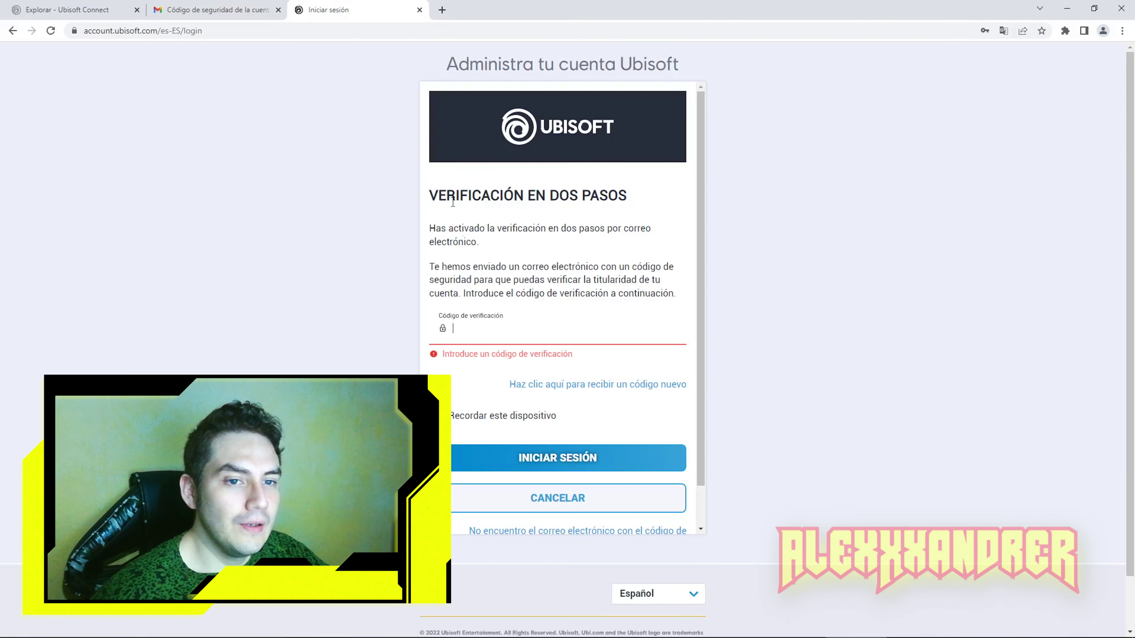
right_click(470, 335)
click(504, 422)
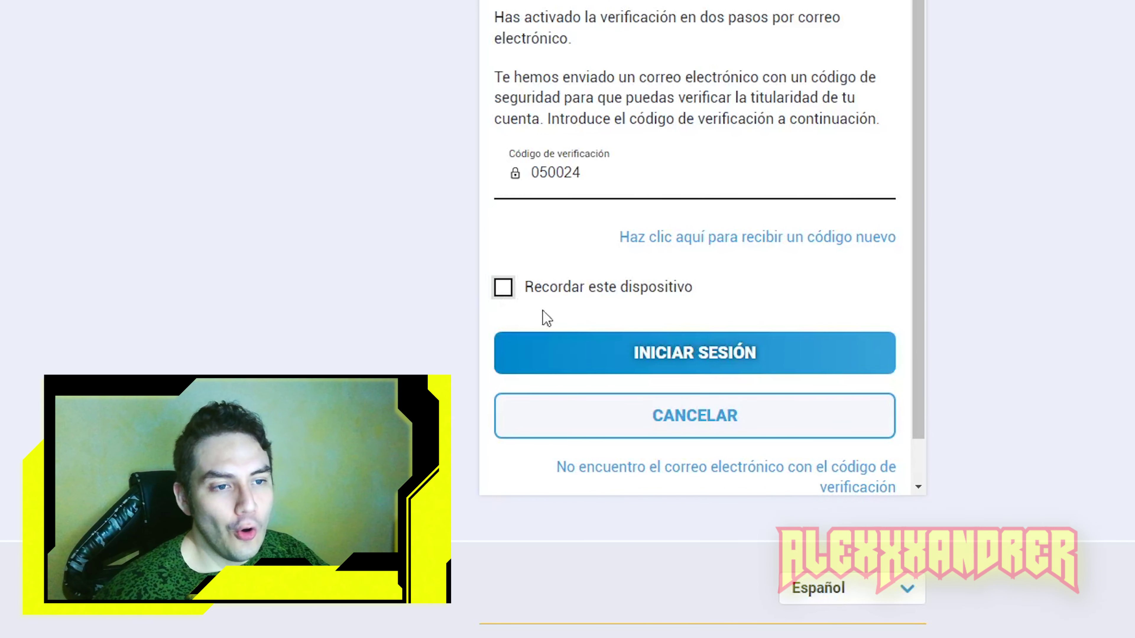
click(708, 353)
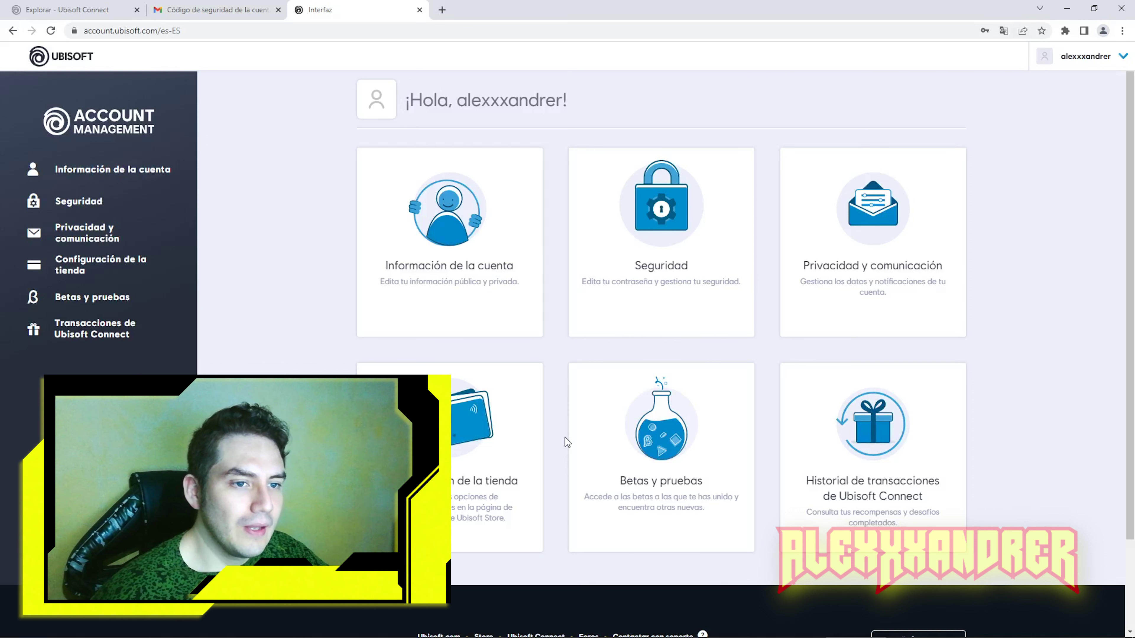
Deactivate two-step verification in the account's security settings and log out to finish the process.
click(113, 206)
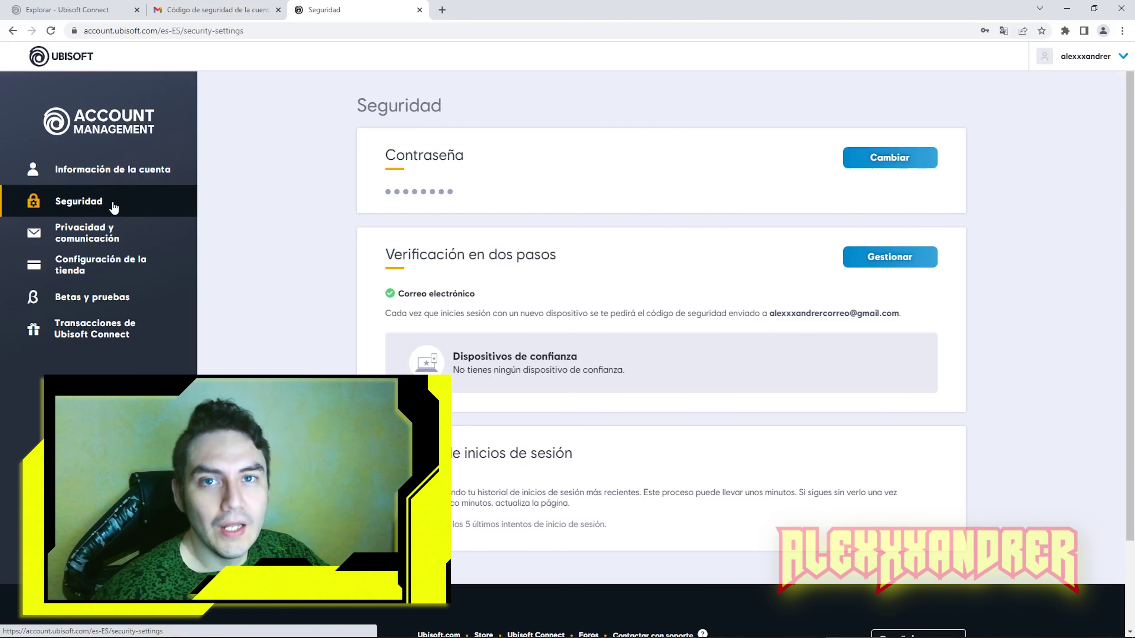
click(889, 259)
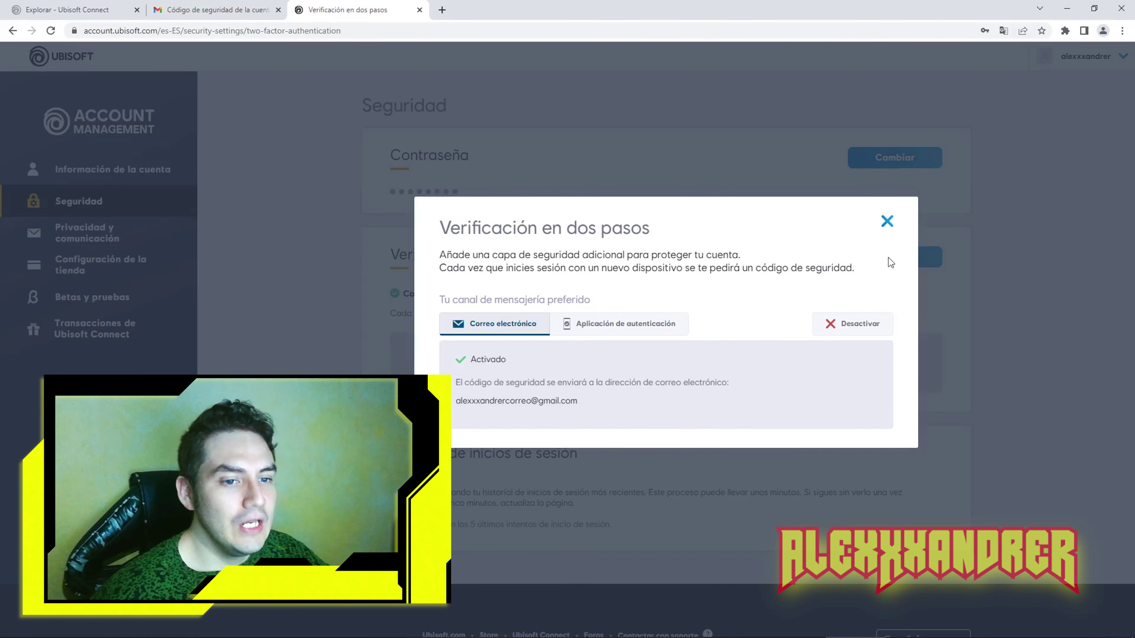
click(862, 331)
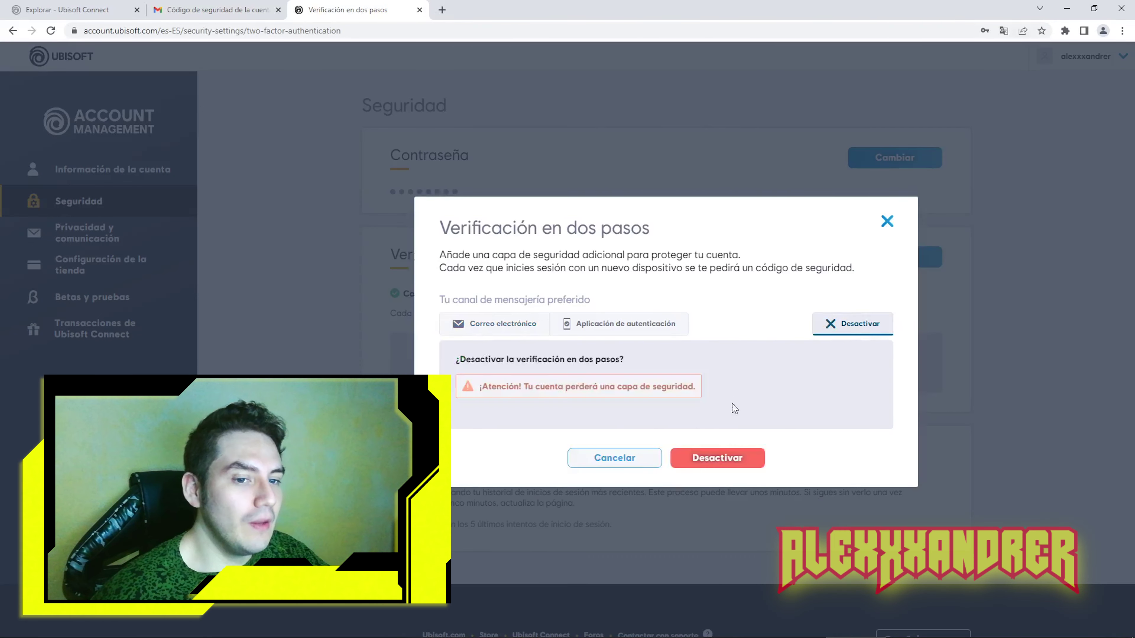
click(717, 458)
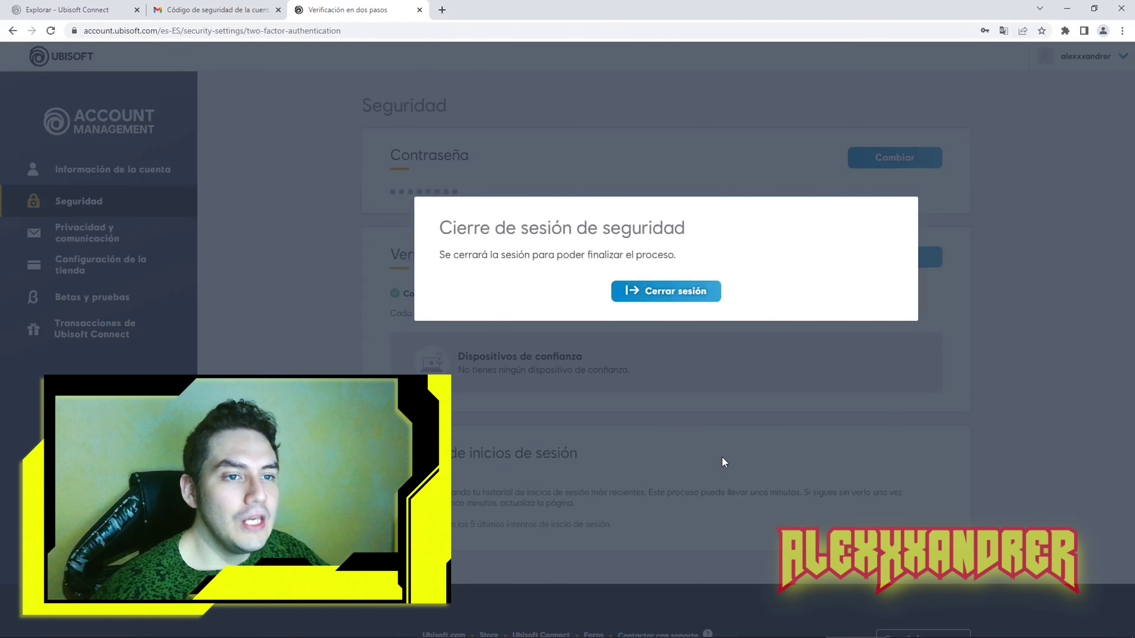
click(692, 298)
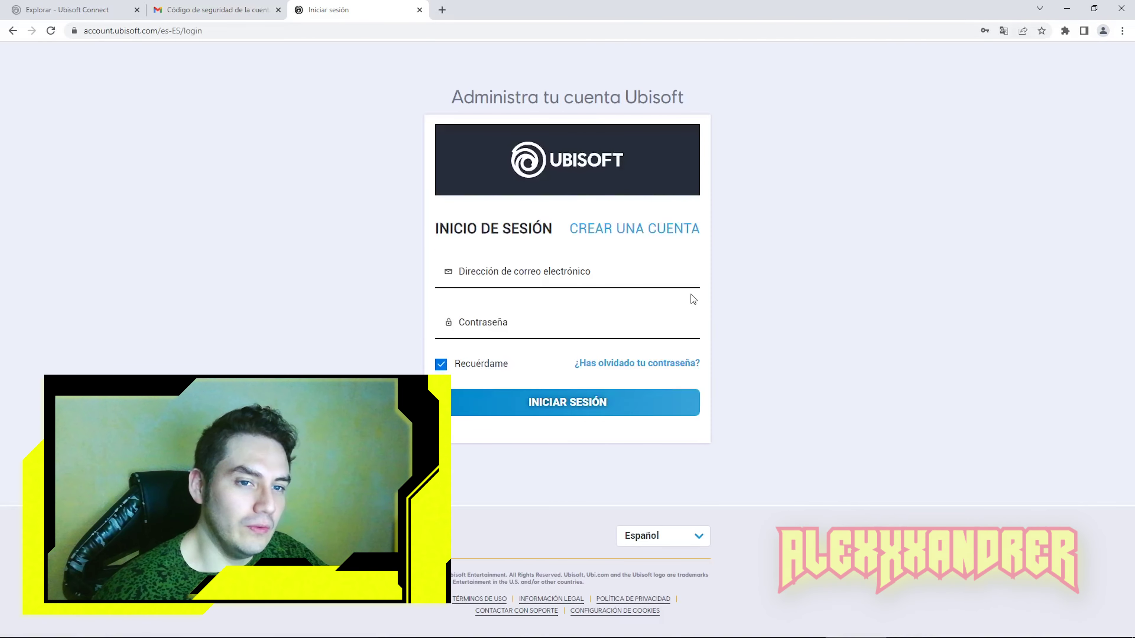
Sign back in to the Ubisoft account with the suggested email address and the password copied from Notepad.
click(618, 279)
click(556, 307)
click(550, 326)
key(alt+Tab)
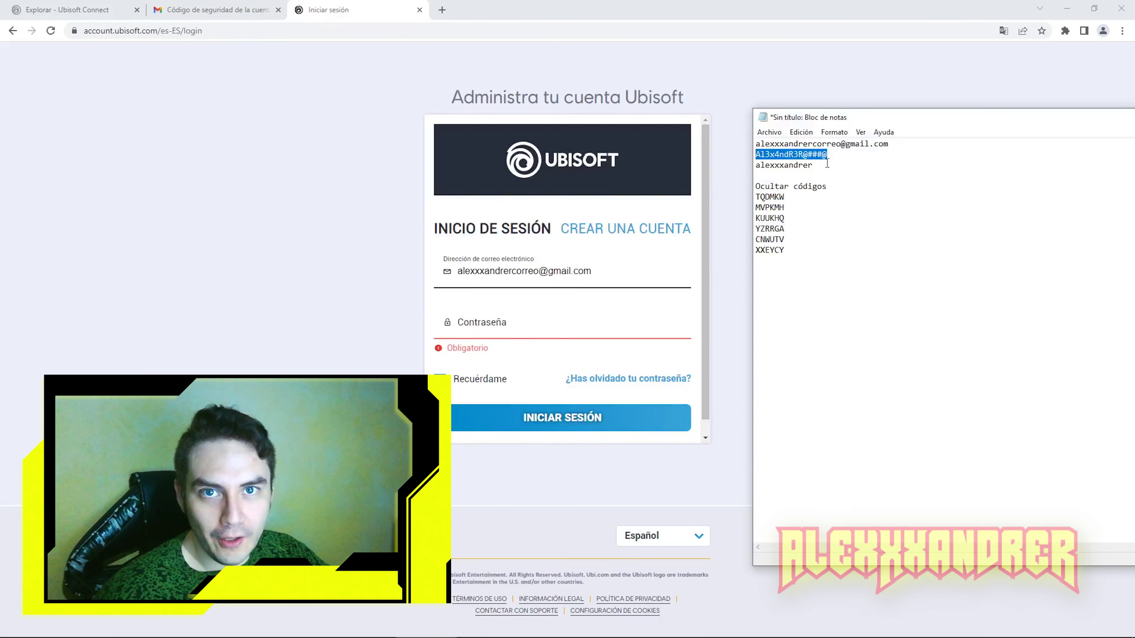
key(ctrl+c)
click(534, 322)
key(ctrl+v)
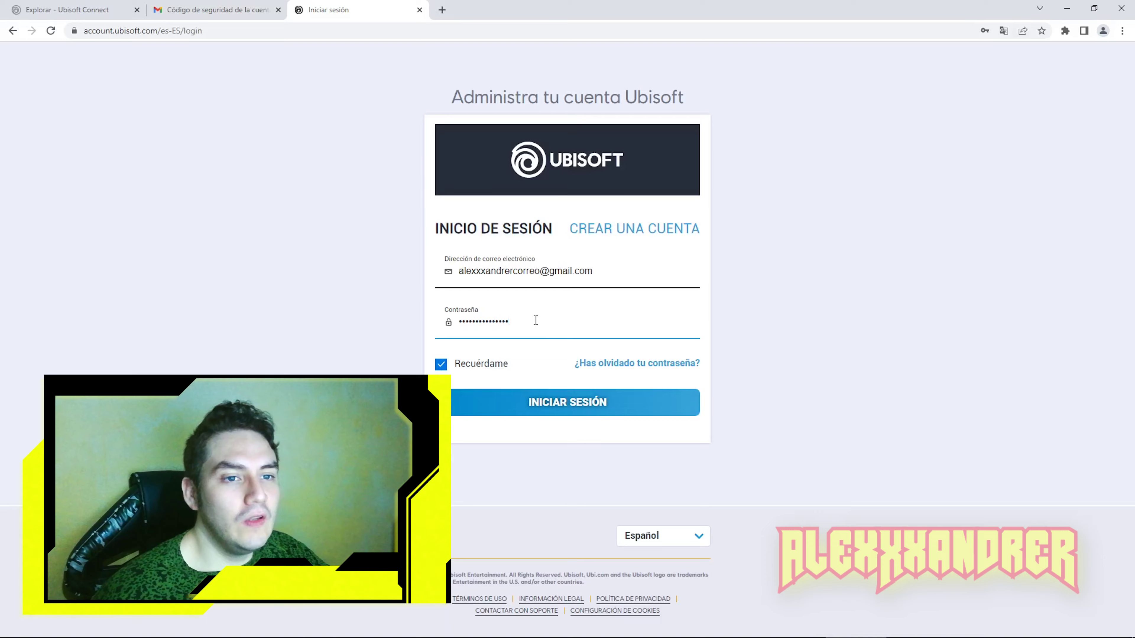
click(576, 403)
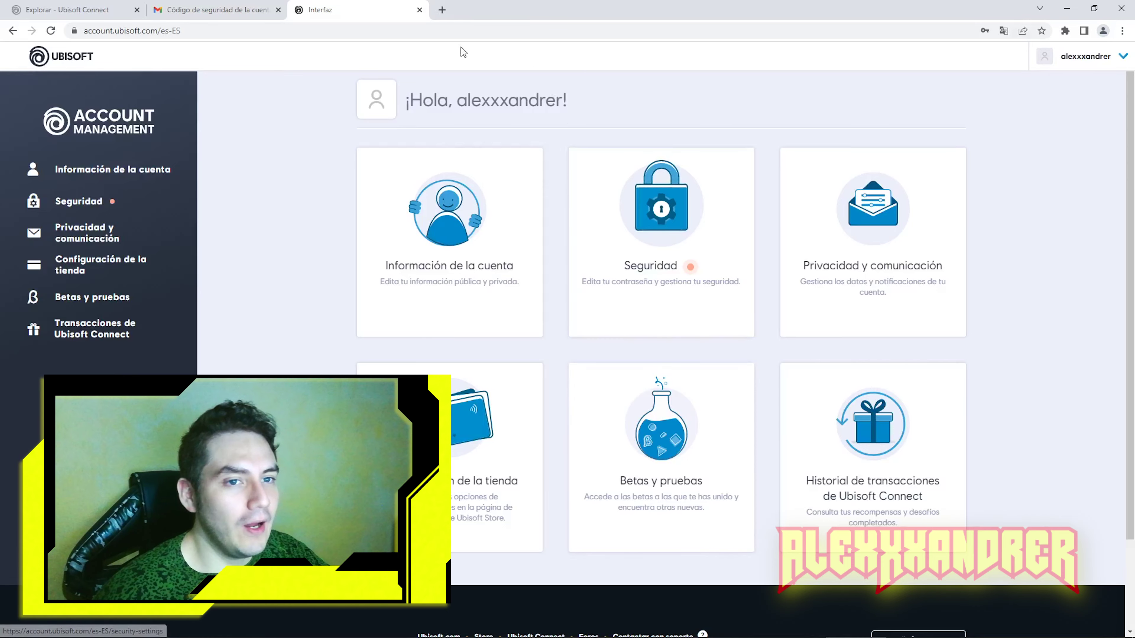
Close the account management and Gmail tabs, and dismiss the profile panel on the Ubisoft Connect page.
click(419, 10)
click(278, 10)
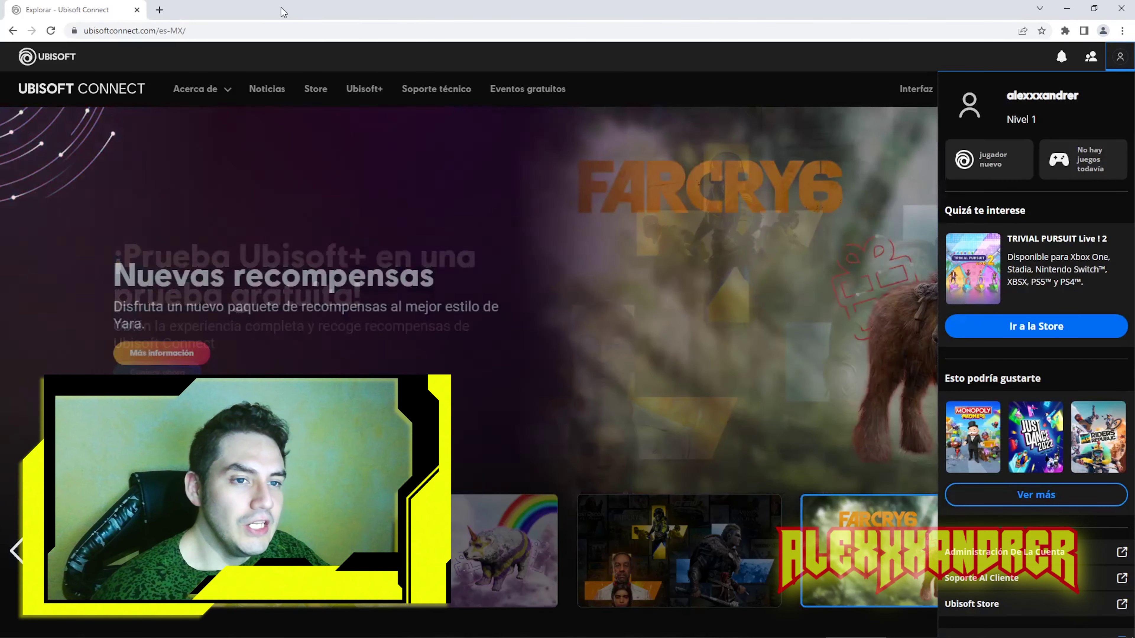
click(748, 110)
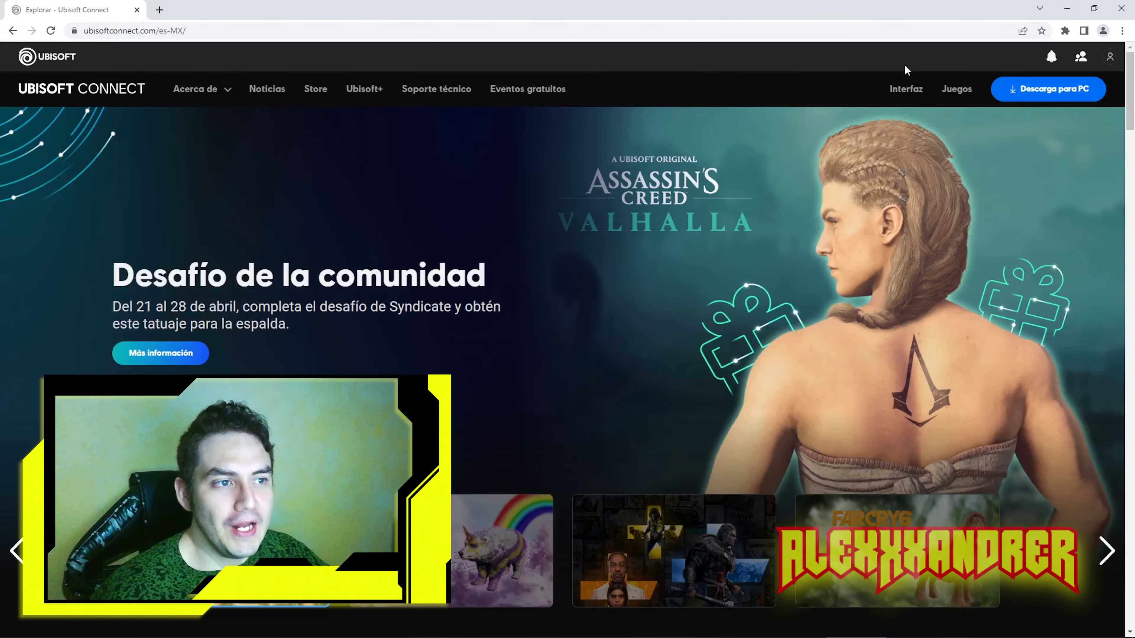
Download Ubisoft Connect for PC and run UbisoftConnectInstaller.exe.
click(1057, 99)
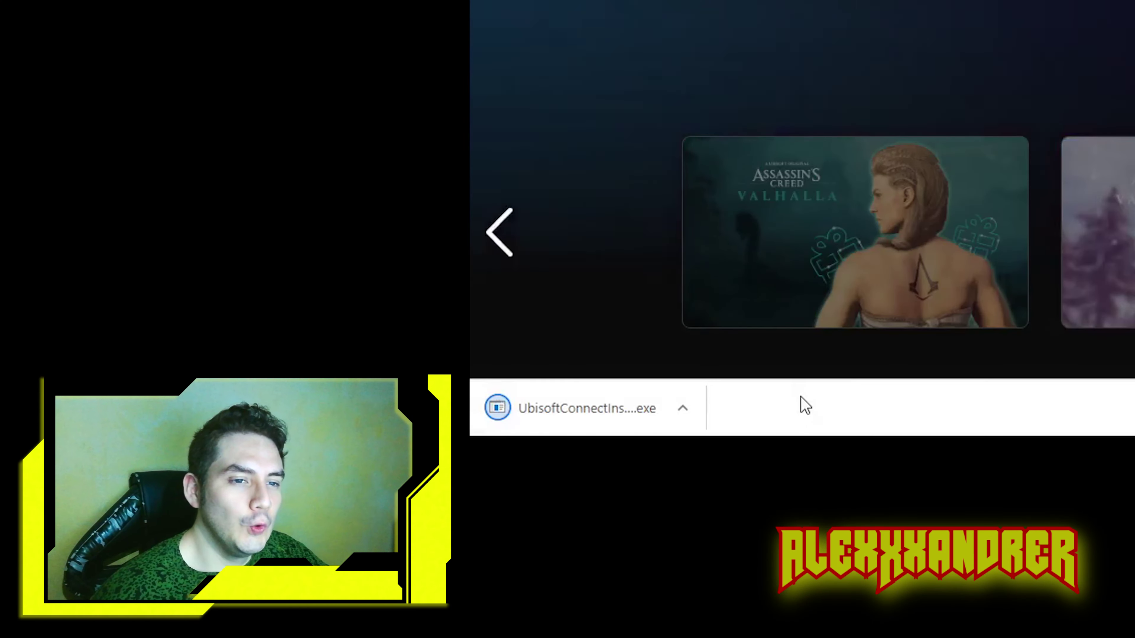
click(600, 408)
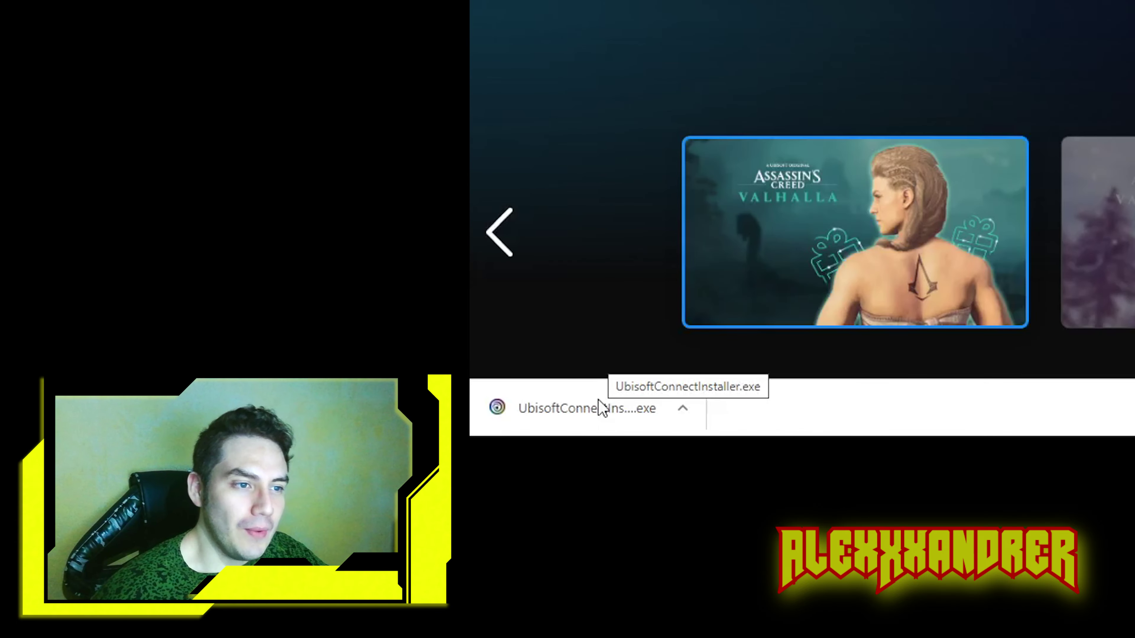
click(601, 408)
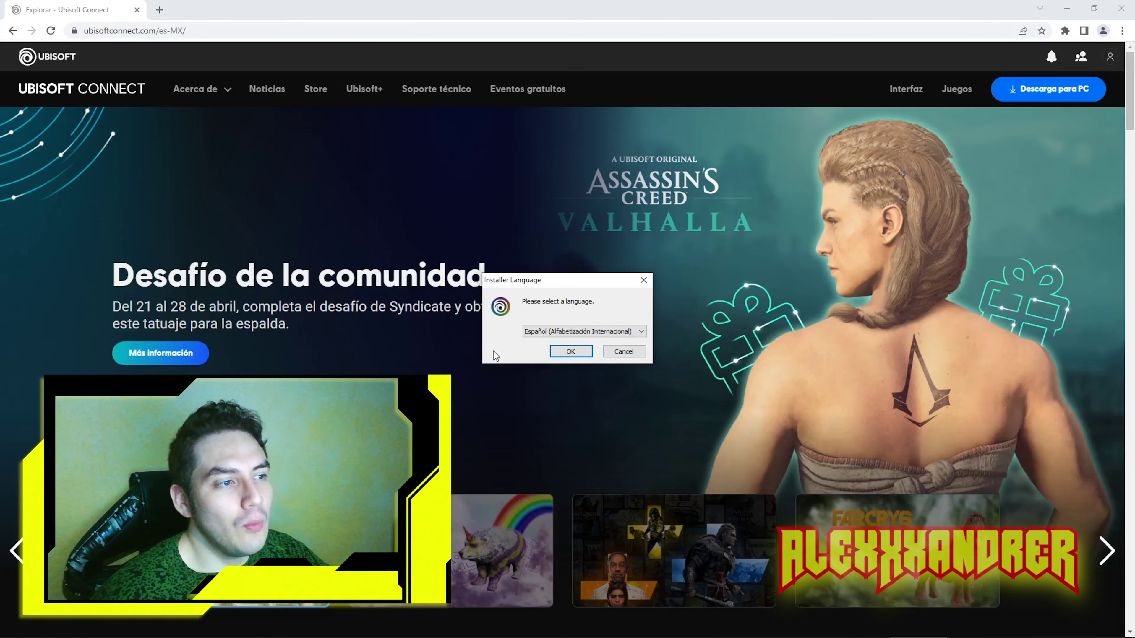
Install Ubisoft Connect in Español (Alfabetización Internacional), accepting the license, to N:\Gaming\Ubisoft Game Launcher, and launch it on finishing.
click(570, 351)
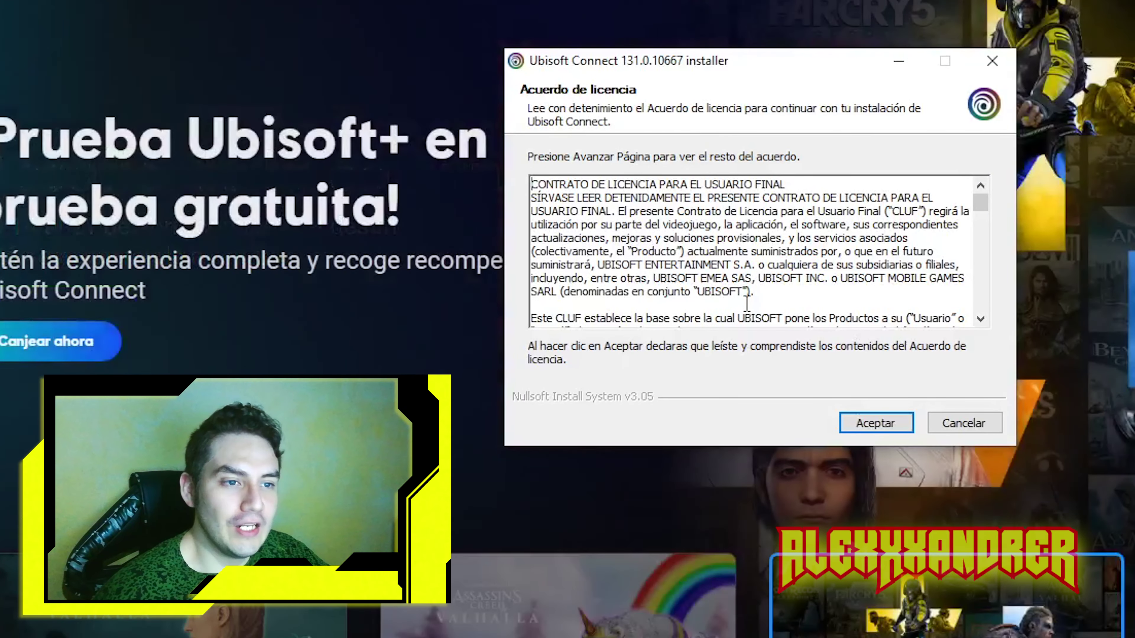
click(859, 423)
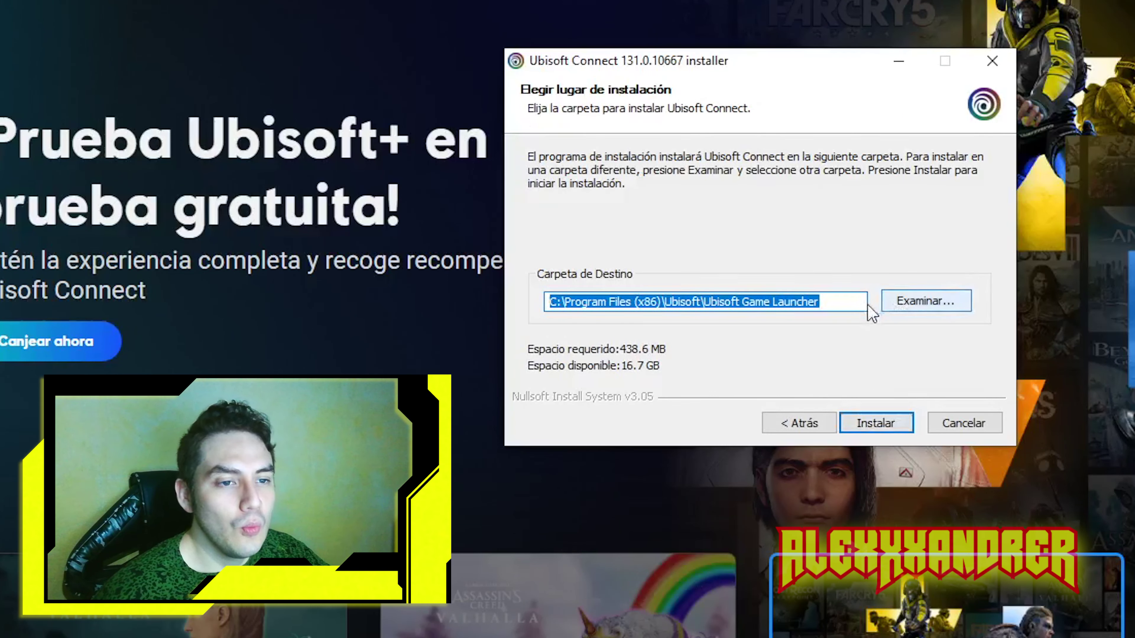
click(928, 308)
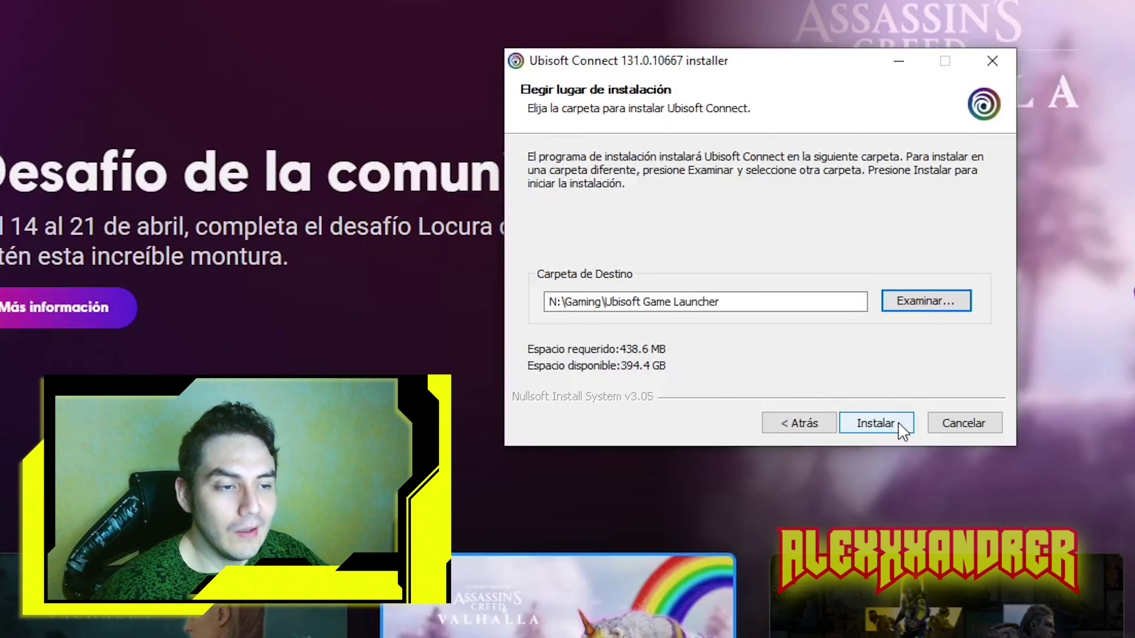
click(899, 427)
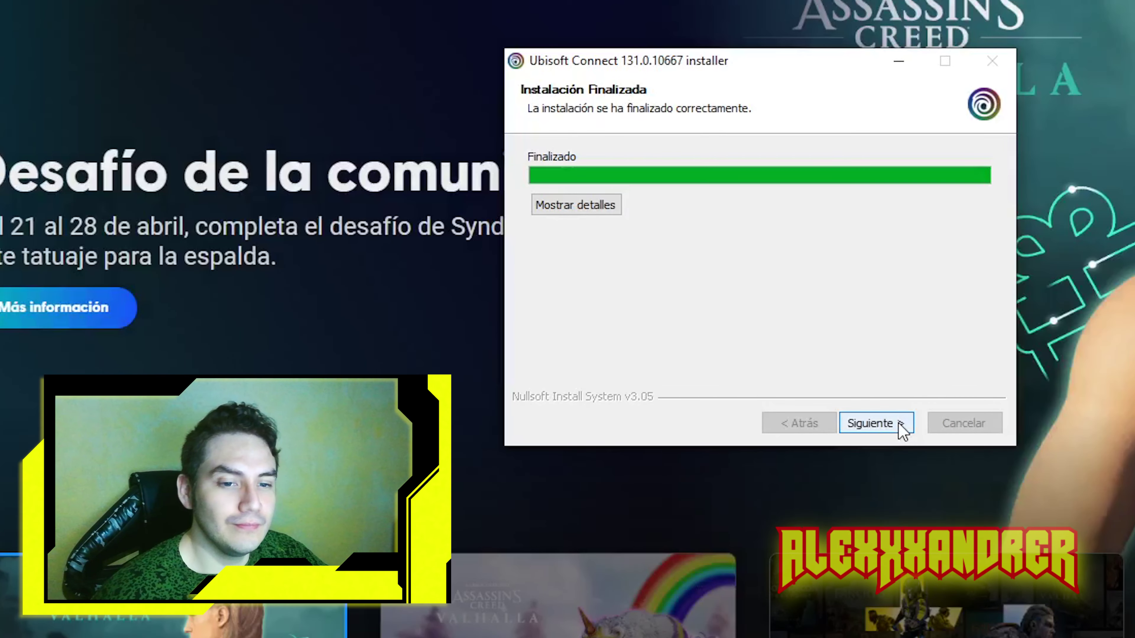
click(899, 425)
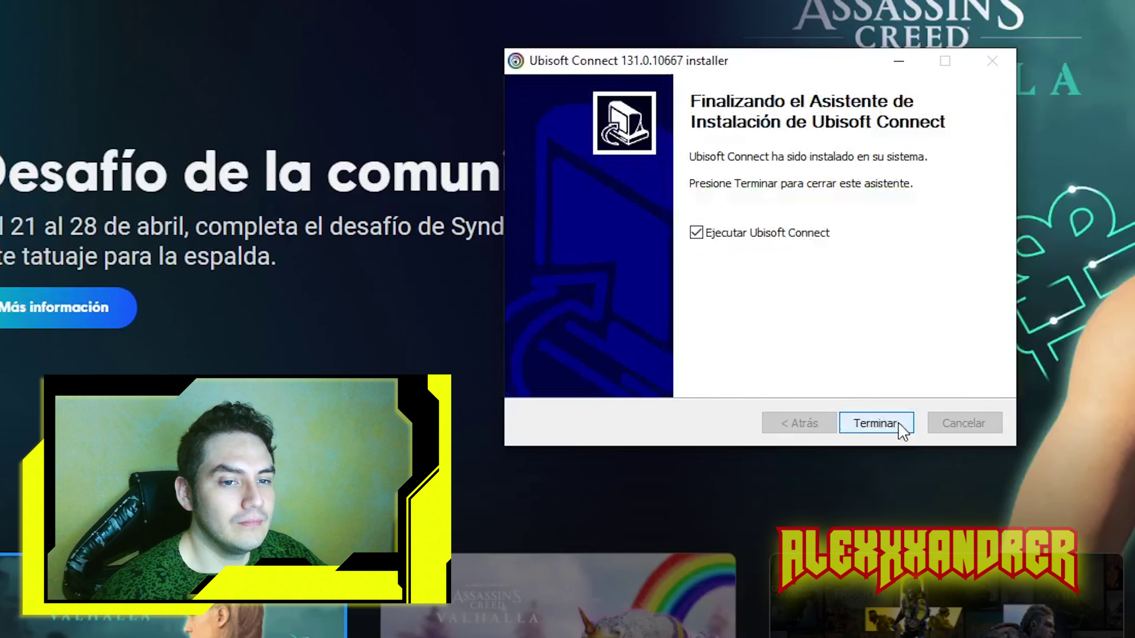
click(899, 424)
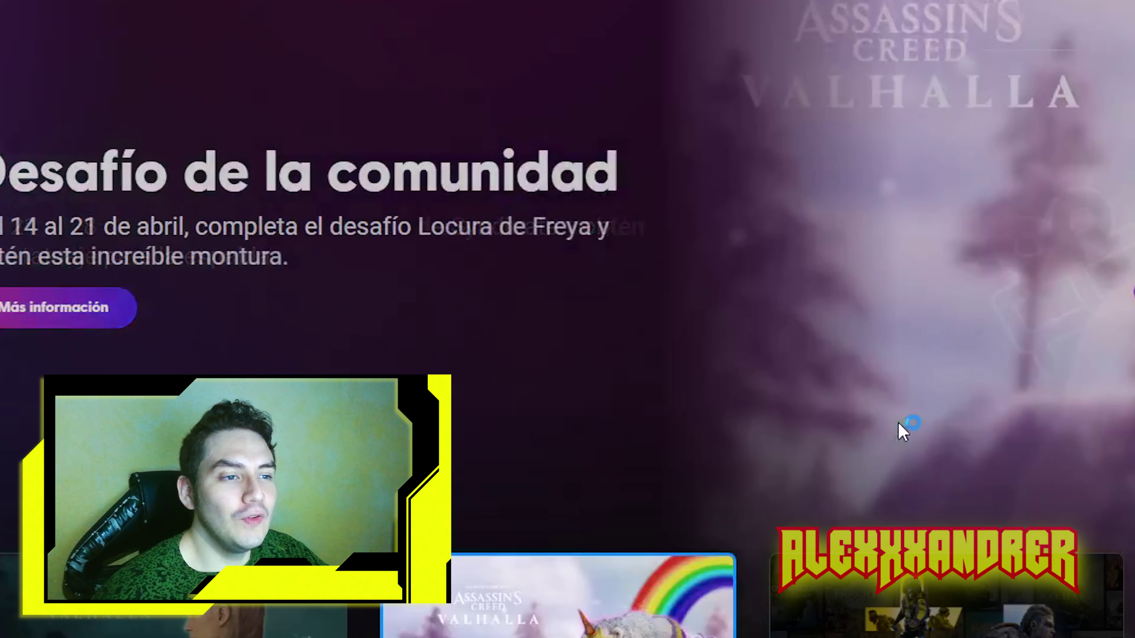